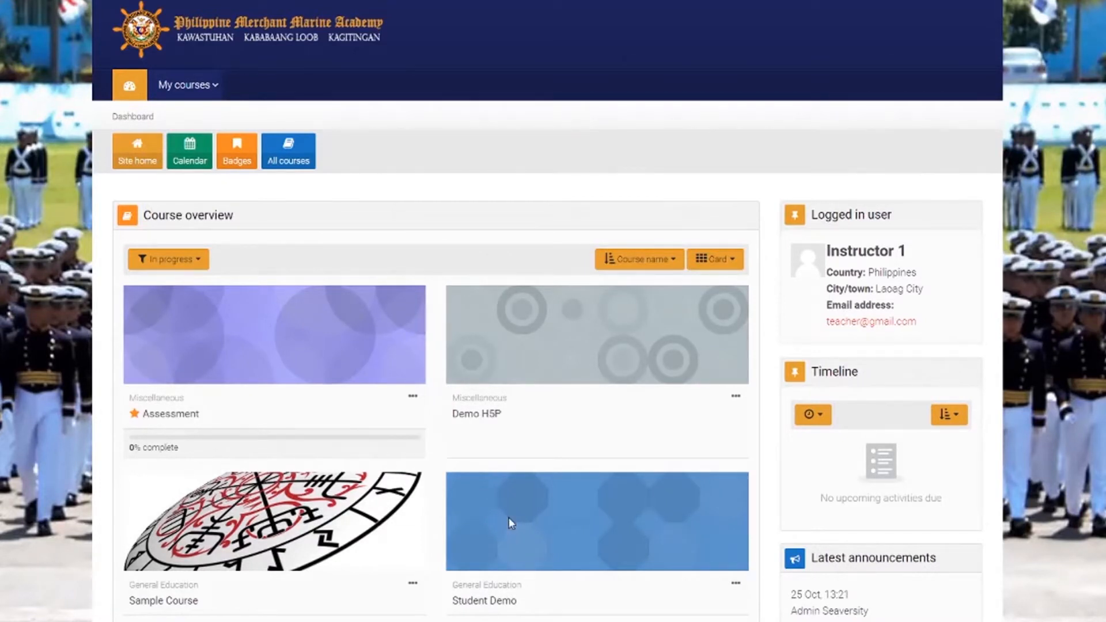
# - Open the Student Demo course, expand its Marine Engineering section and turn course editing on
pyautogui.click(509, 523)
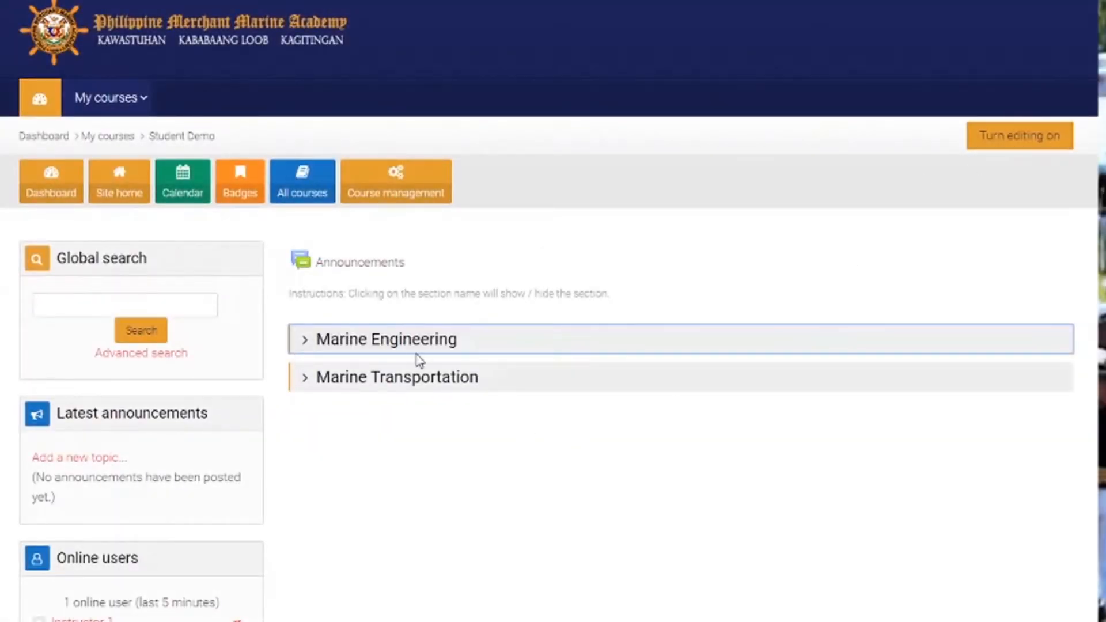
pyautogui.click(426, 339)
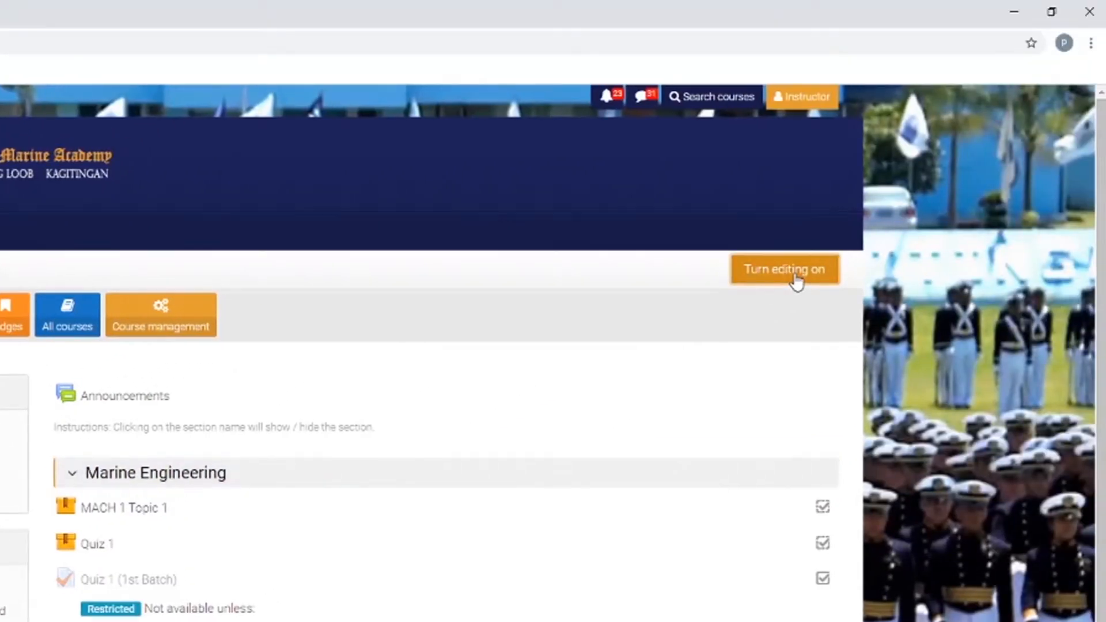
pyautogui.click(1026, 139)
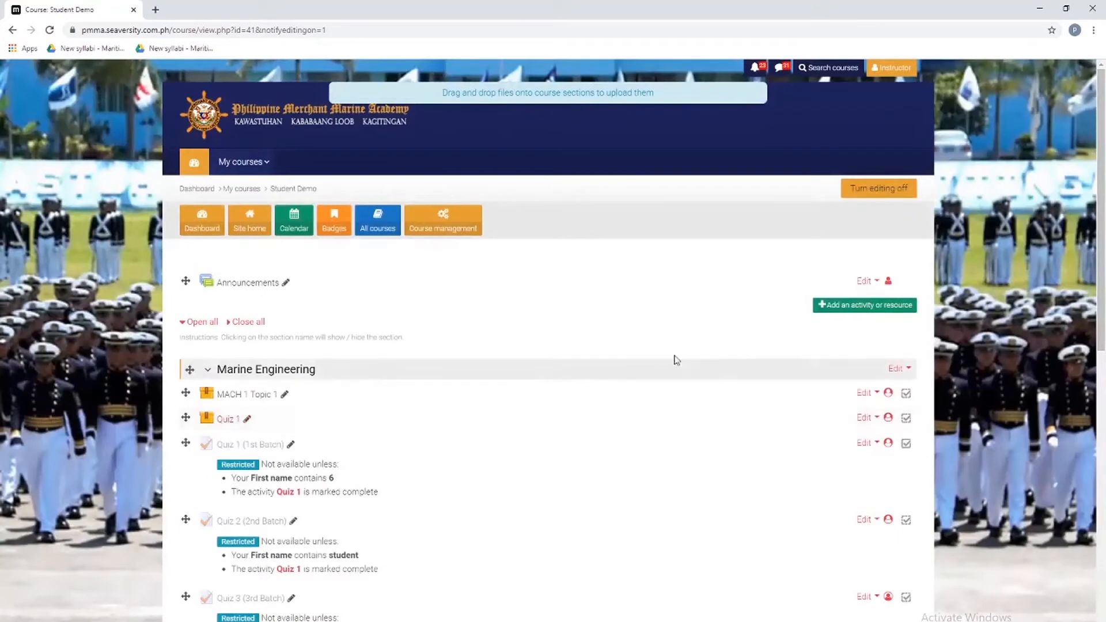
# - Start a new Assignment activity in the Marine Engineering section, looking through the available activities and resources first
pyautogui.scroll(-2, 739, 330)
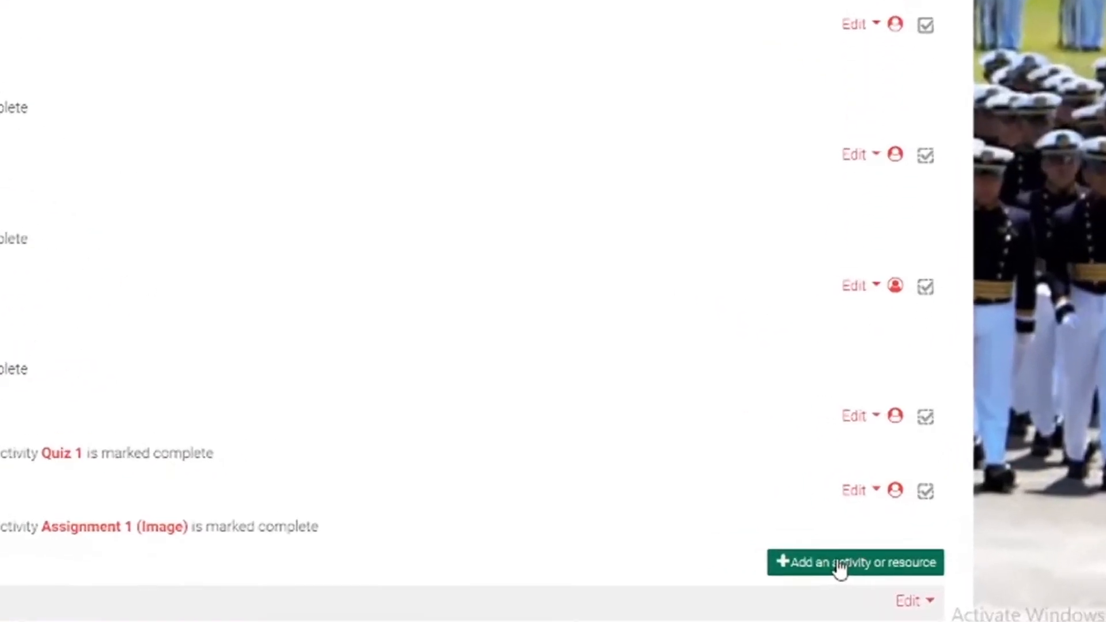
pyautogui.click(844, 573)
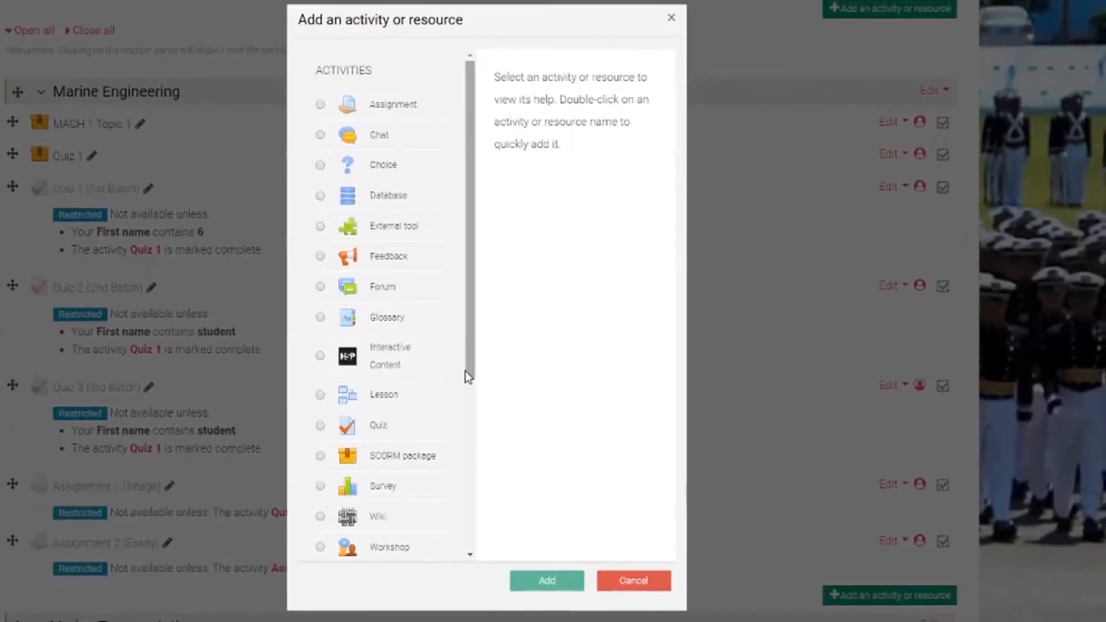
pyautogui.click(420, 122)
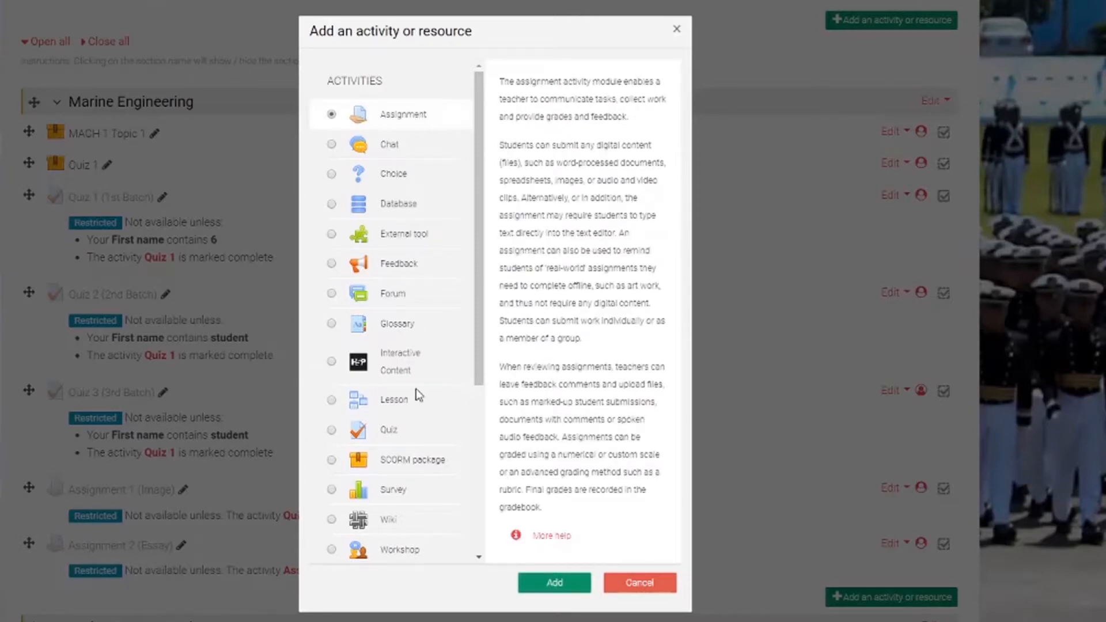
pyautogui.scroll(-1, 484, 262)
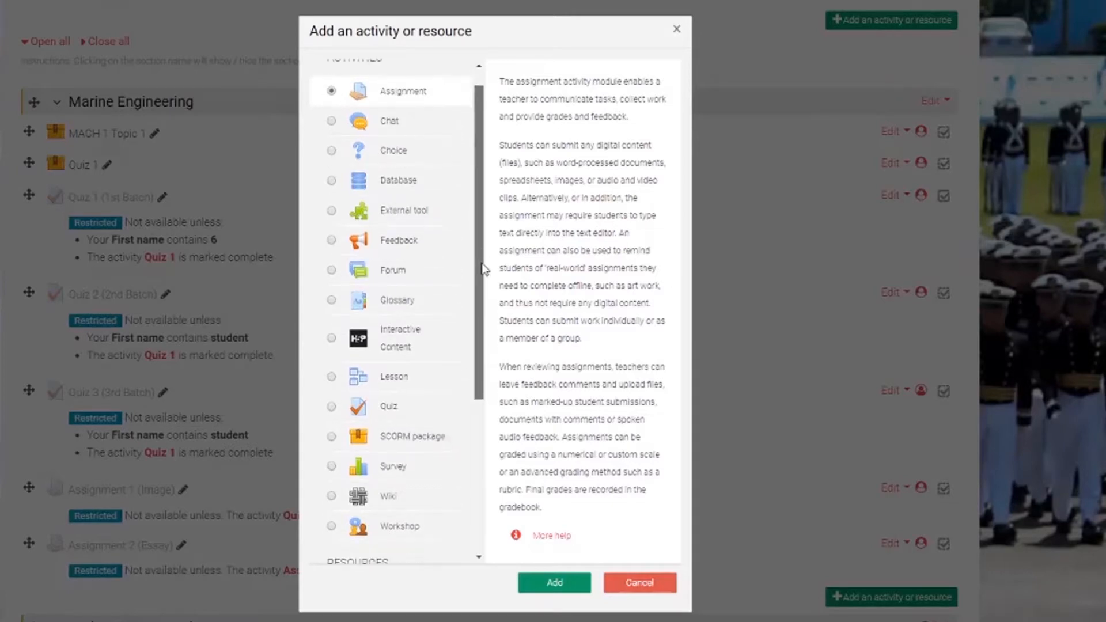
pyautogui.moveTo(483, 266); pyautogui.dragTo(484, 427)
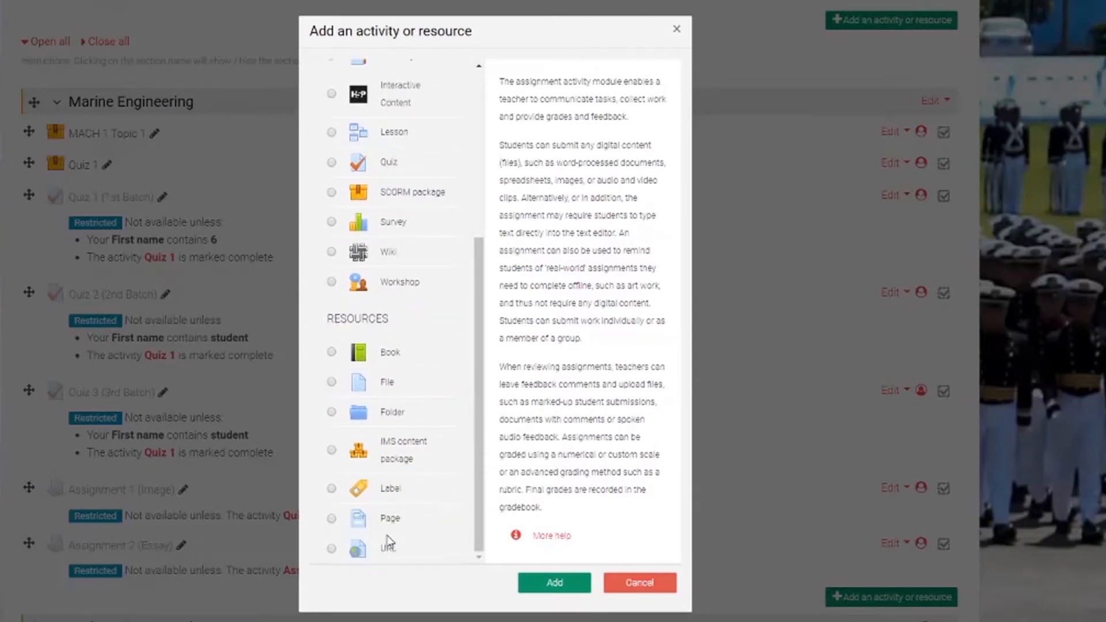
pyautogui.scroll(5, 480, 423)
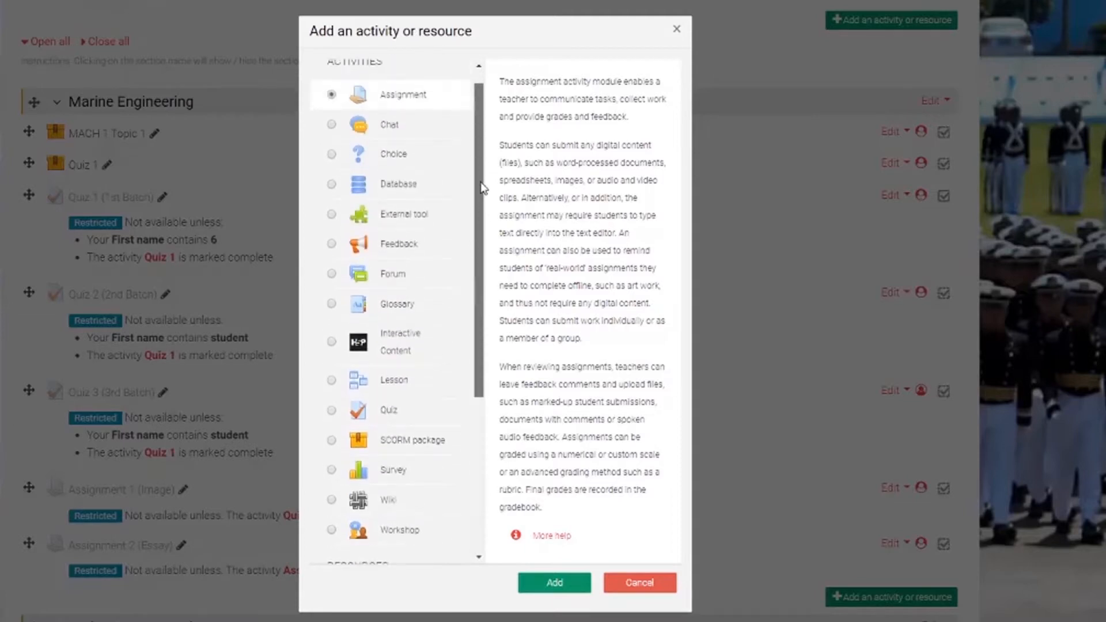
pyautogui.click(568, 583)
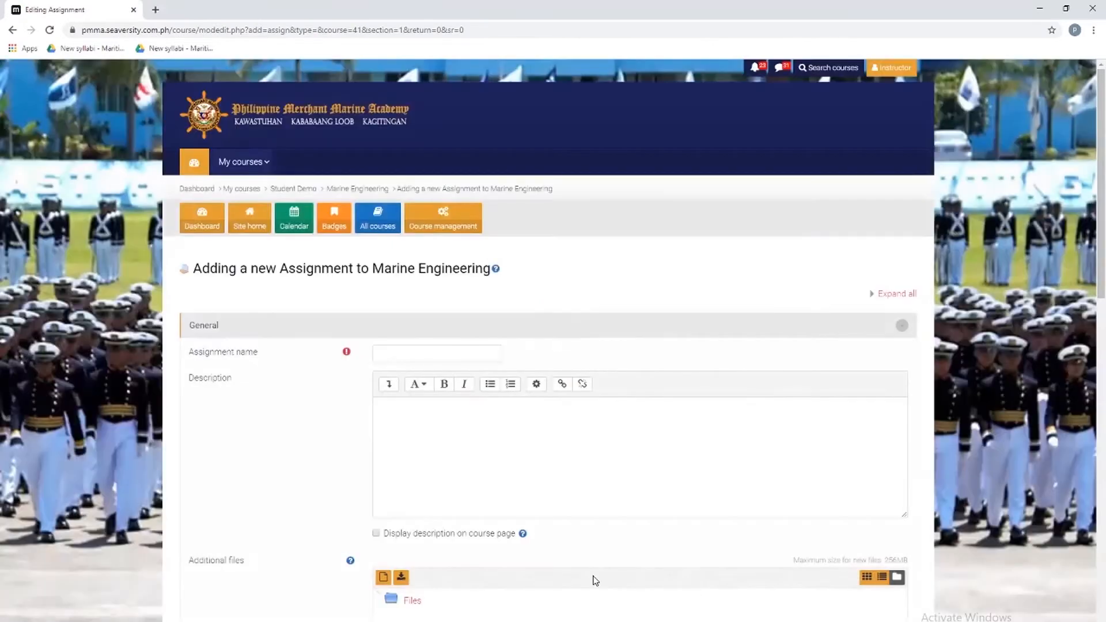
# - Name the new assignment "Aux Mach 1"
pyautogui.click(434, 352)
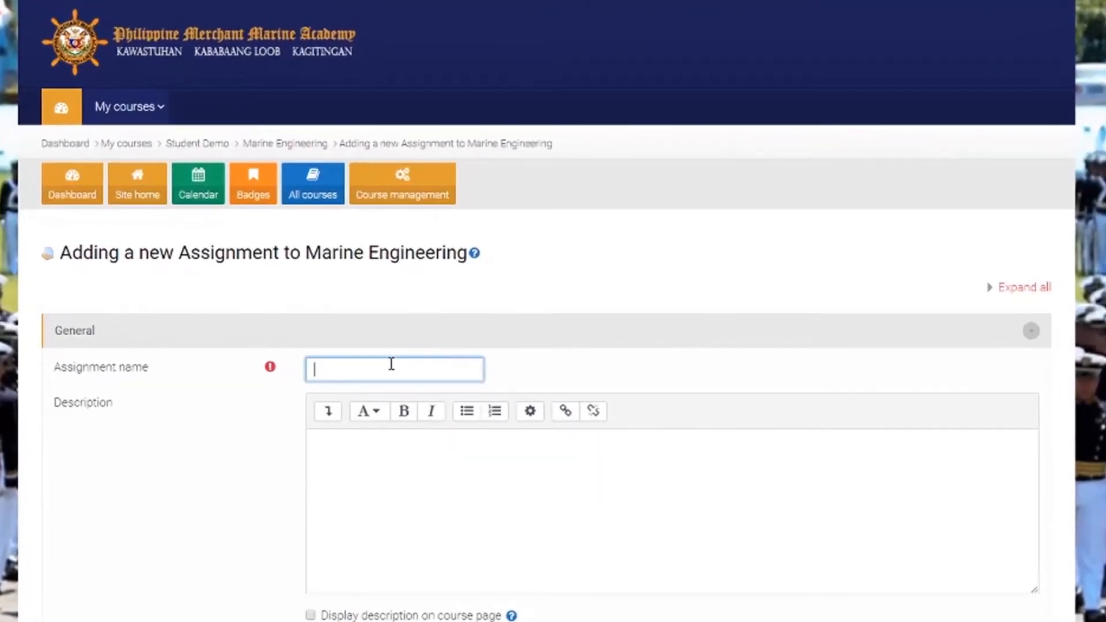
pyautogui.write('Aux Mach 1')
pyautogui.scroll(-1, 397, 392)
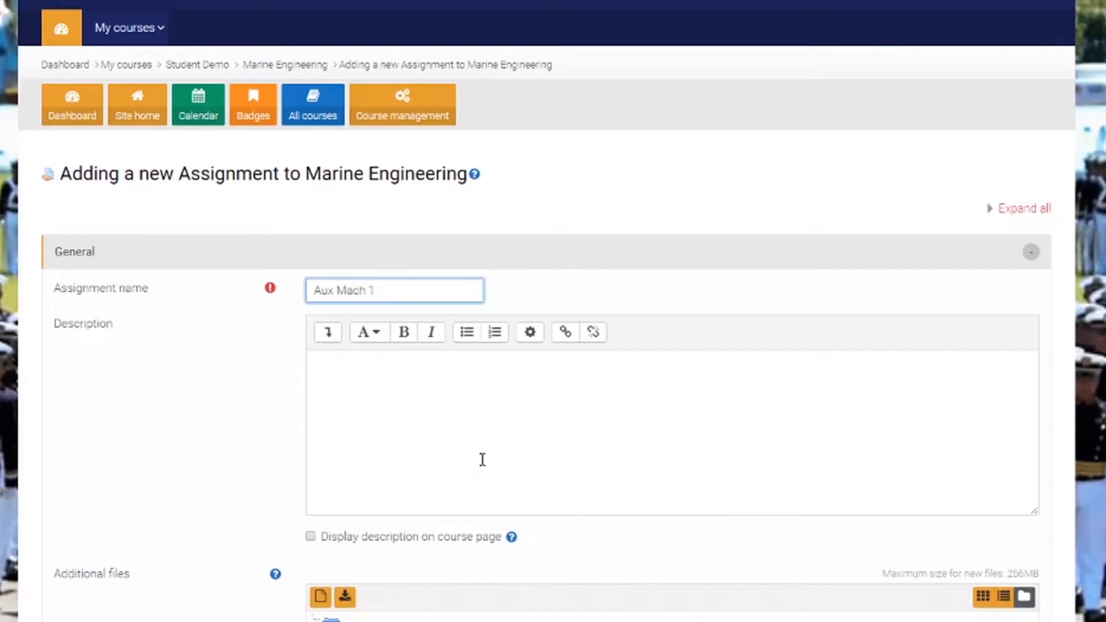
# - Examine the assignment's description, additional files, availability dates and submission type settings
pyautogui.click(492, 434)
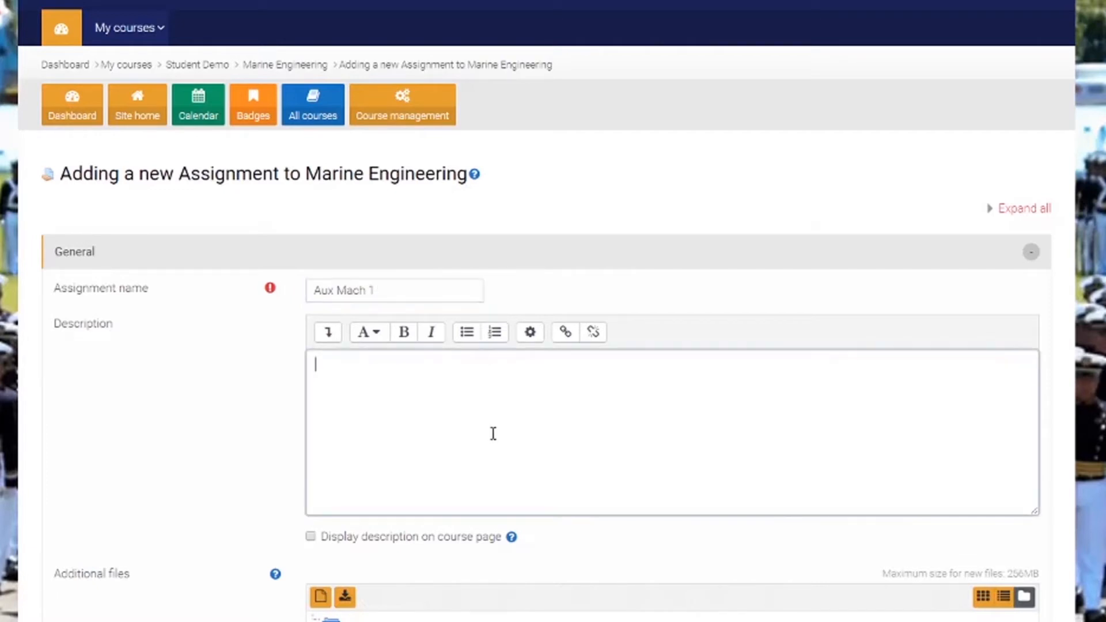
pyautogui.scroll(-3, 494, 434)
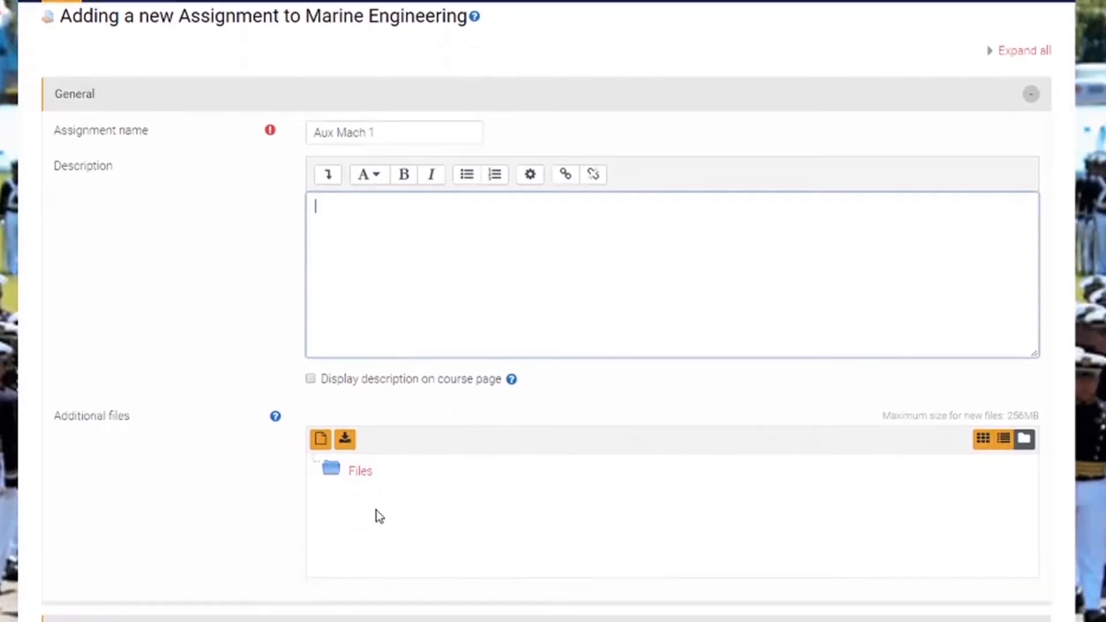
pyautogui.scroll(-3, 380, 526)
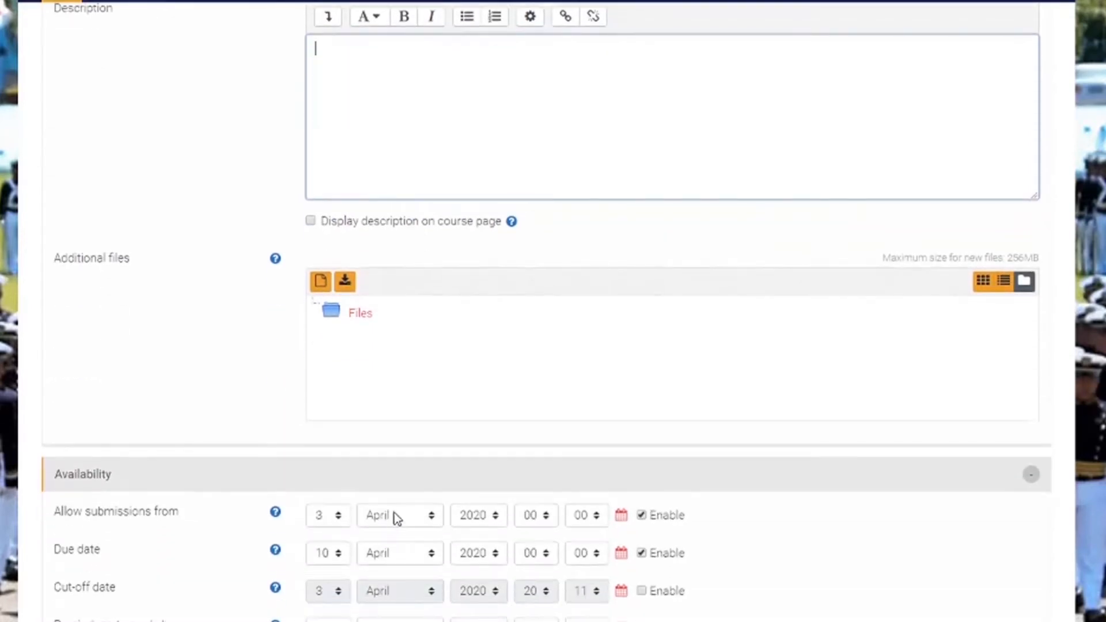
pyautogui.scroll(-3, 395, 513)
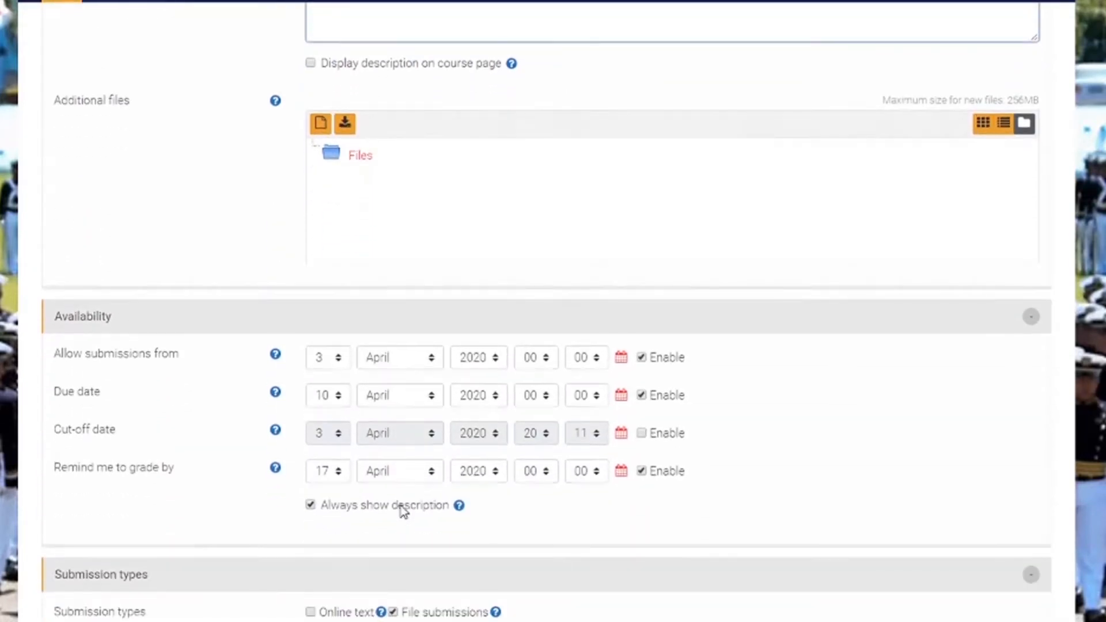
pyautogui.scroll(-3, 403, 510)
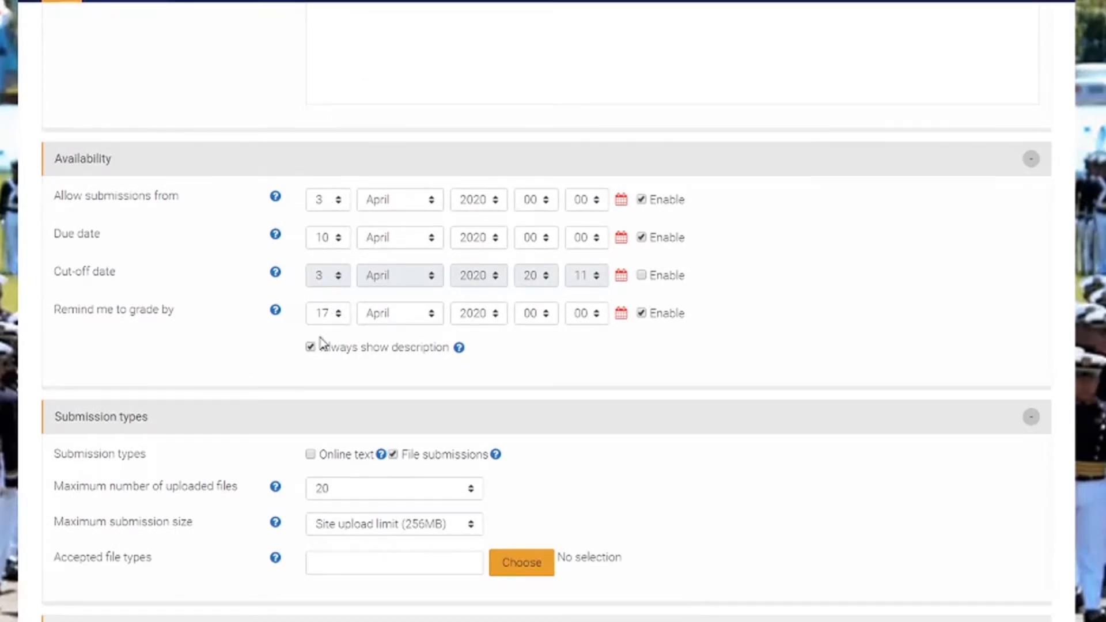
pyautogui.scroll(-2, 321, 341)
pyautogui.scroll(-1, 358, 383)
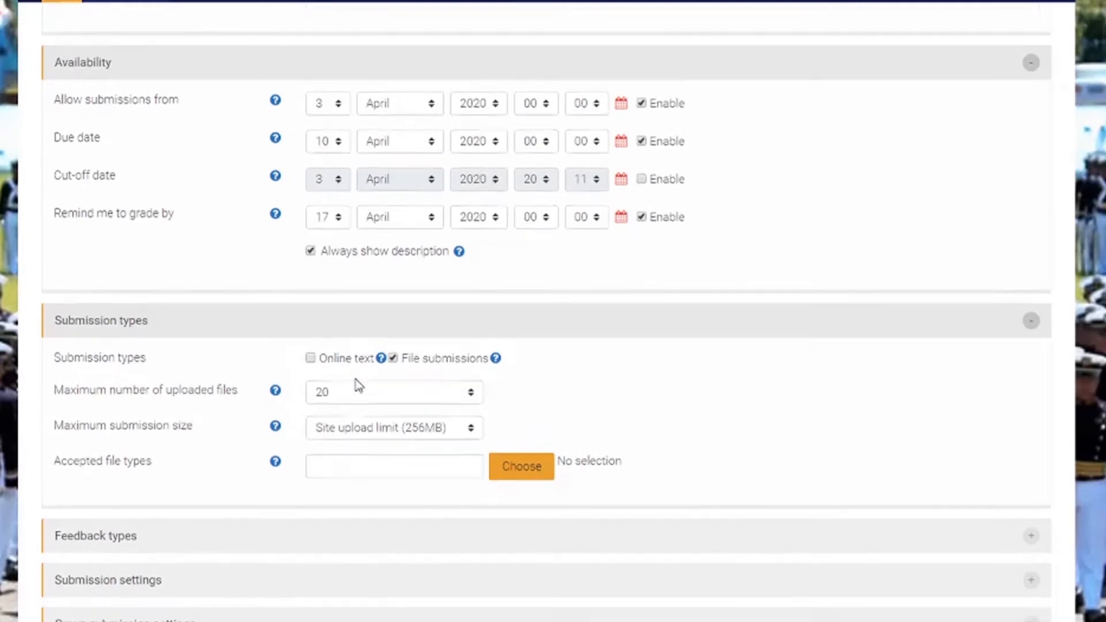
pyautogui.scroll(-1, 359, 385)
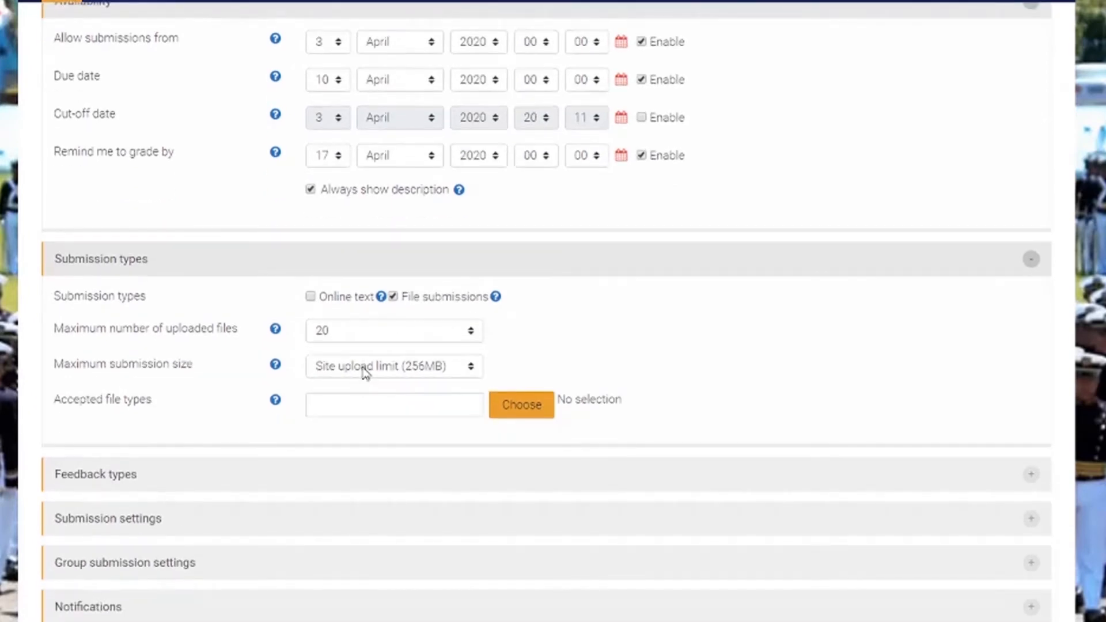
# - Check the choices for the maximum number of uploaded files and the maximum submission size
pyautogui.click(457, 339)
pyautogui.click(457, 339)
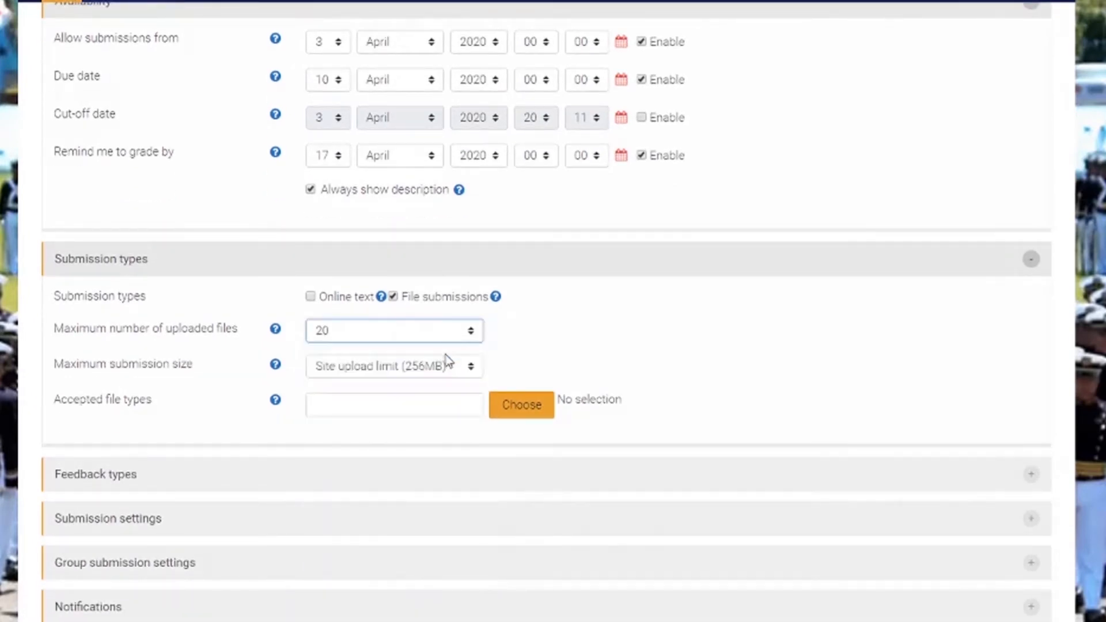
pyautogui.click(444, 366)
pyautogui.click(441, 365)
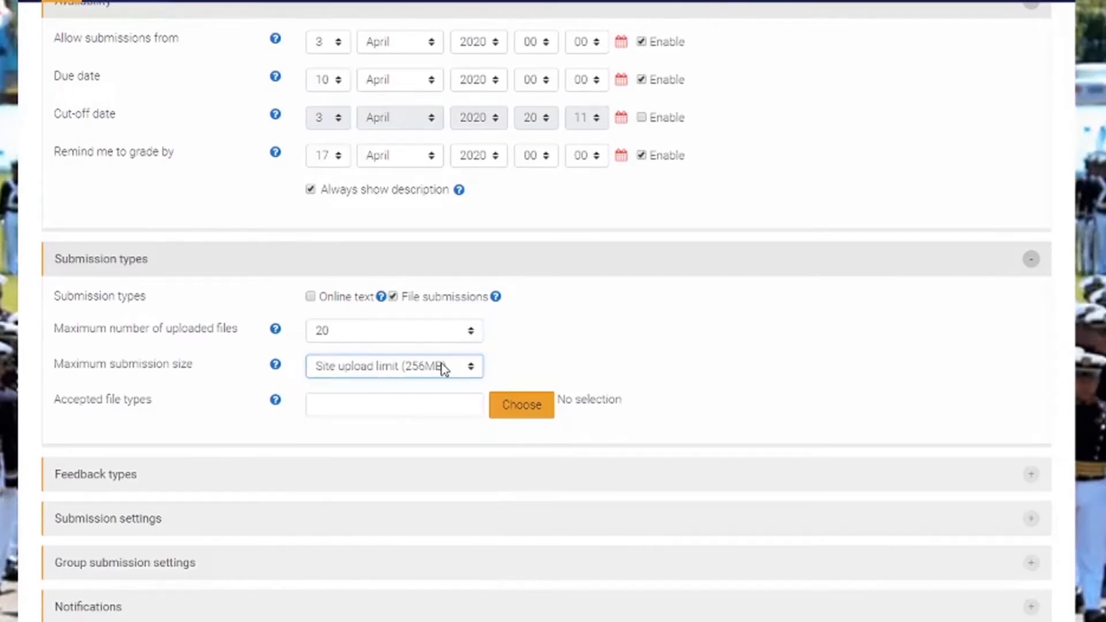
# - Browse the accepted file types and restrict submissions to Document files
pyautogui.scroll(-1, 442, 385)
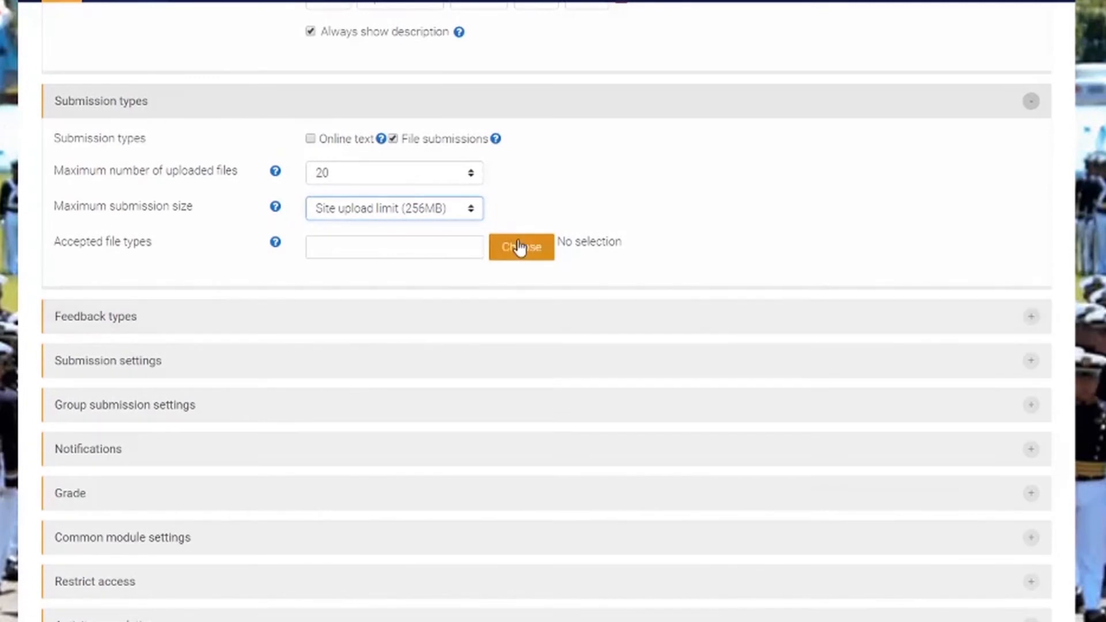
pyautogui.click(519, 248)
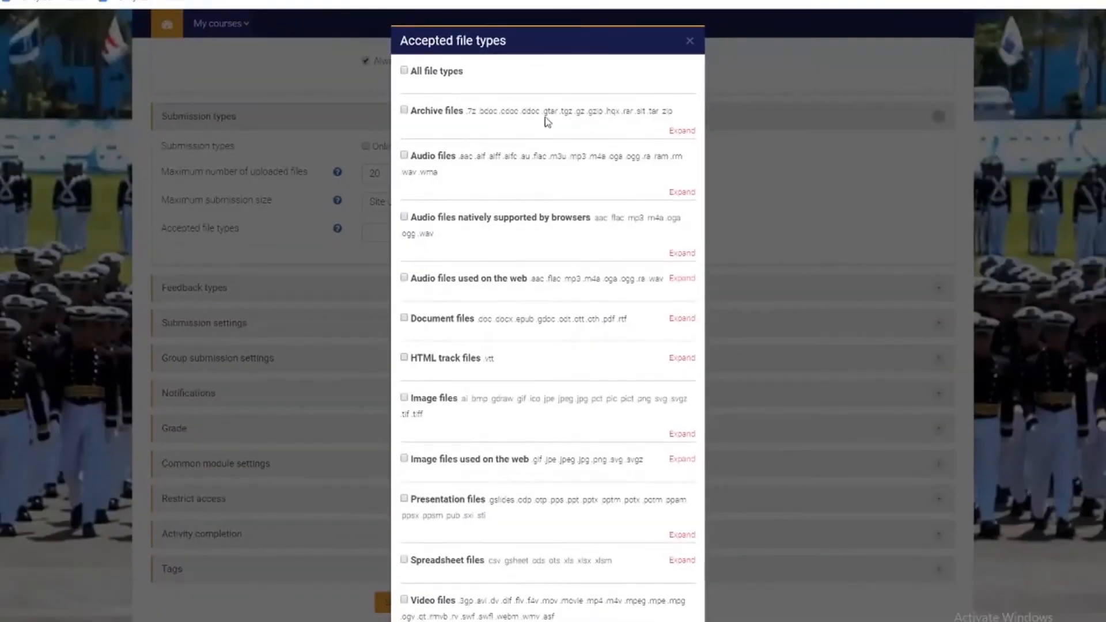
pyautogui.scroll(-1, 545, 124)
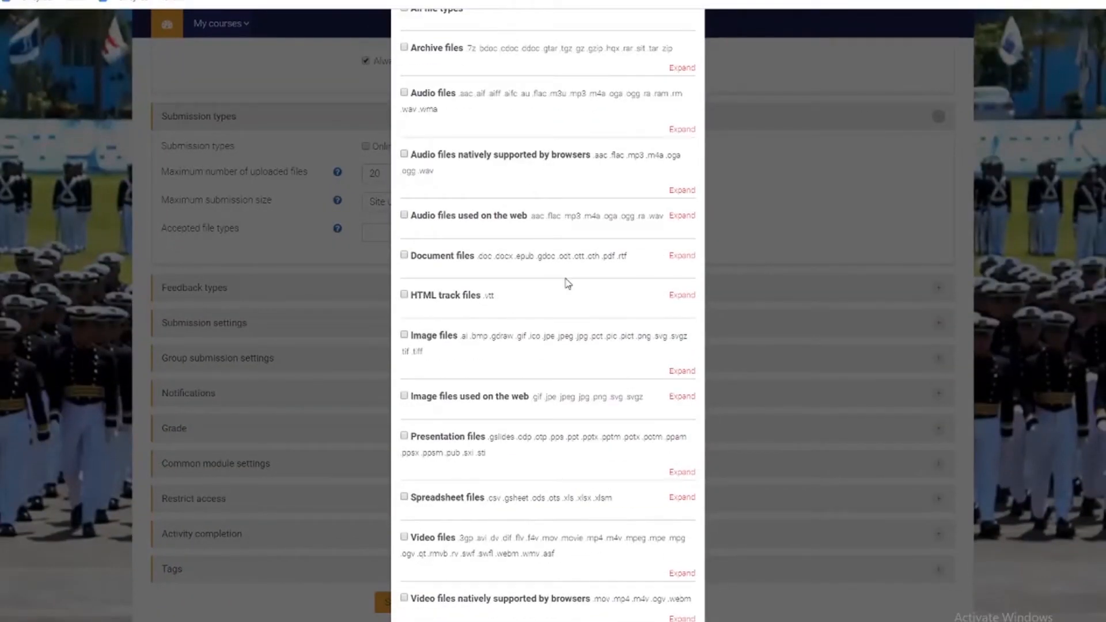
pyautogui.scroll(-3, 529, 306)
pyautogui.scroll(-10, 520, 347)
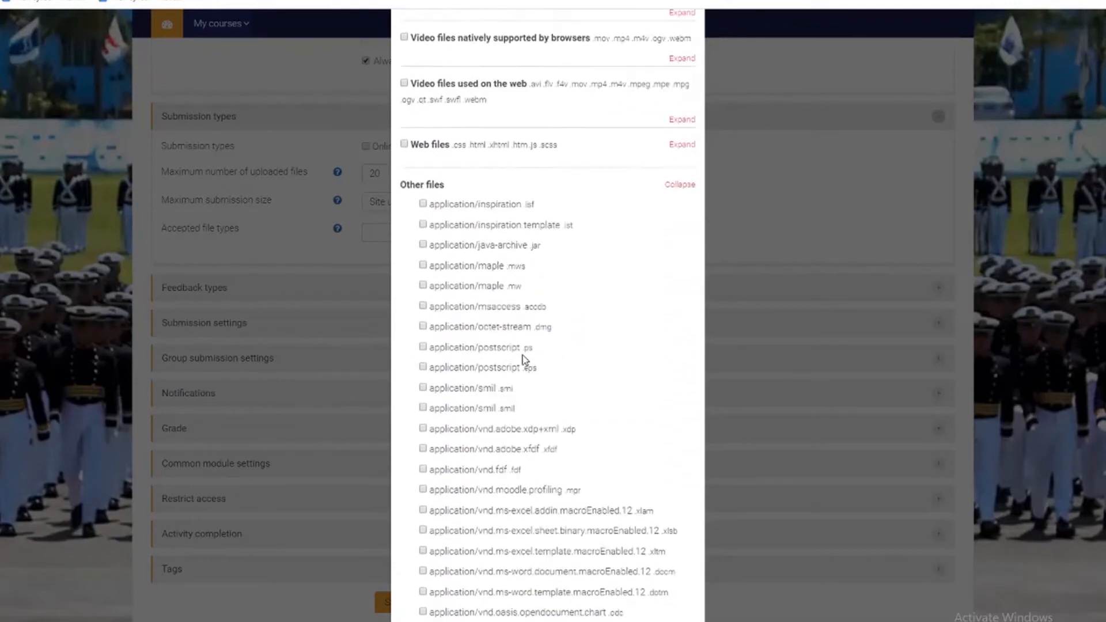
pyautogui.scroll(-8, 535, 375)
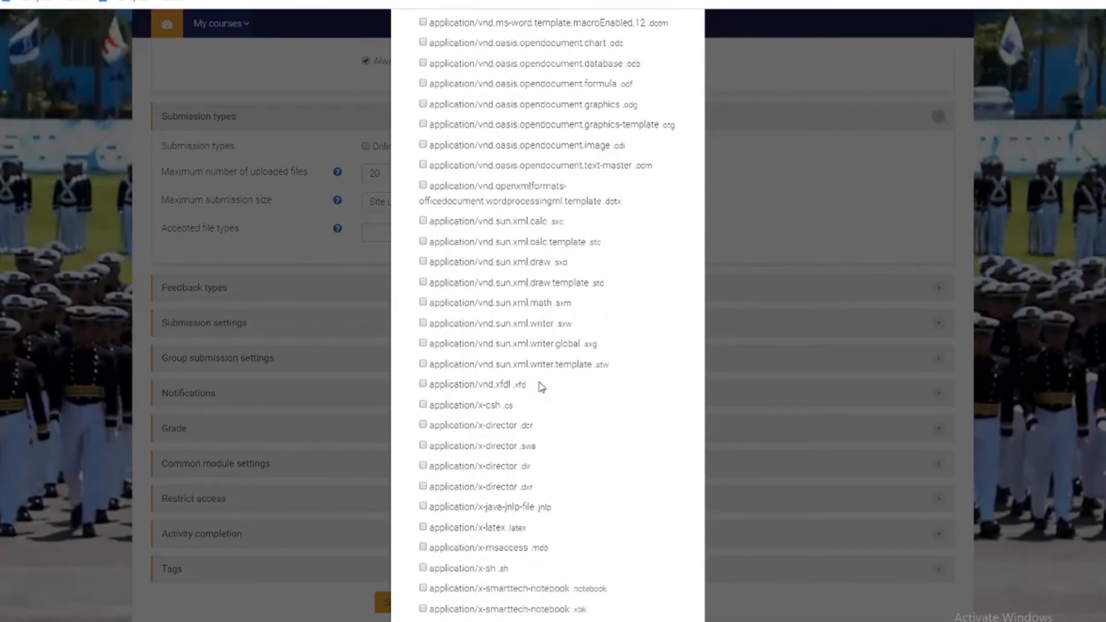
pyautogui.scroll(-8, 542, 387)
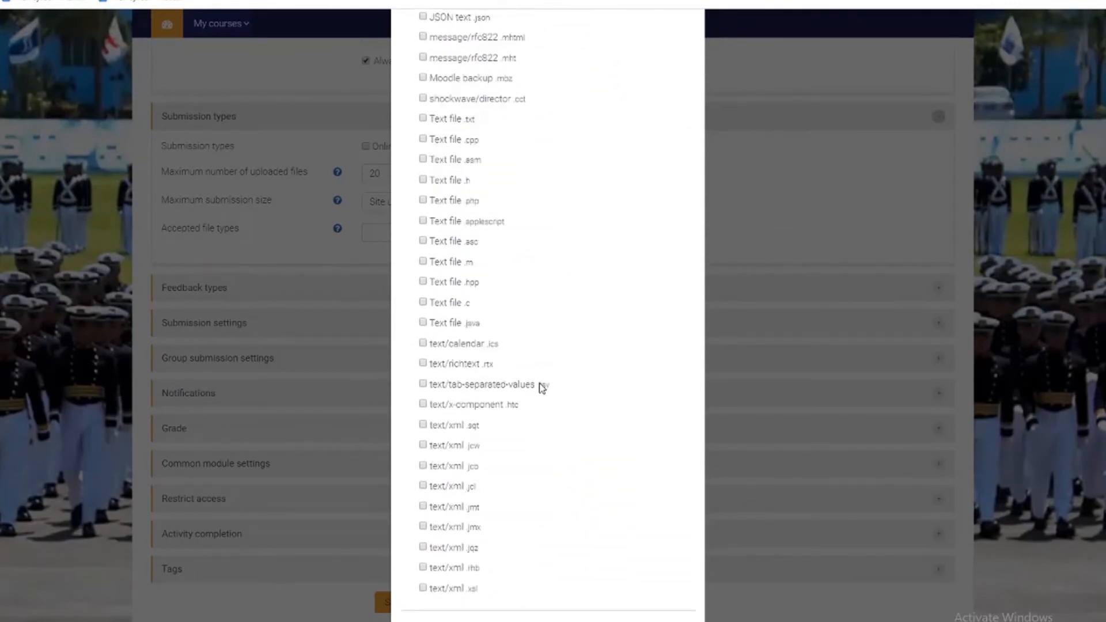
pyautogui.scroll(20, 538, 388)
pyautogui.scroll(3, 539, 346)
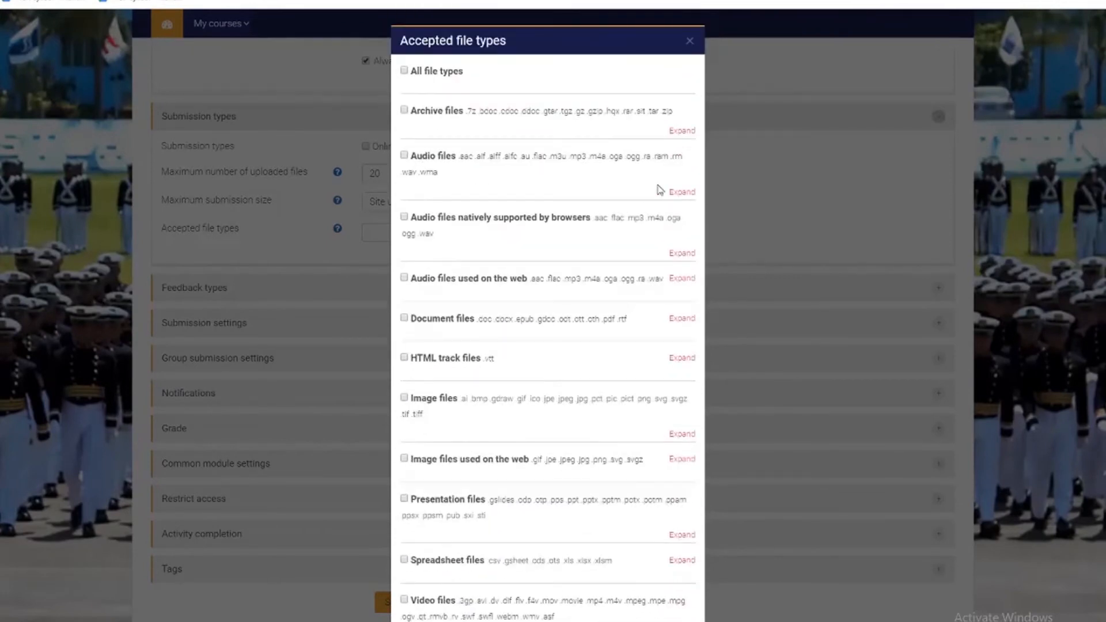
pyautogui.click(404, 318)
pyautogui.scroll(-3, 656, 545)
pyautogui.scroll(-15, 657, 546)
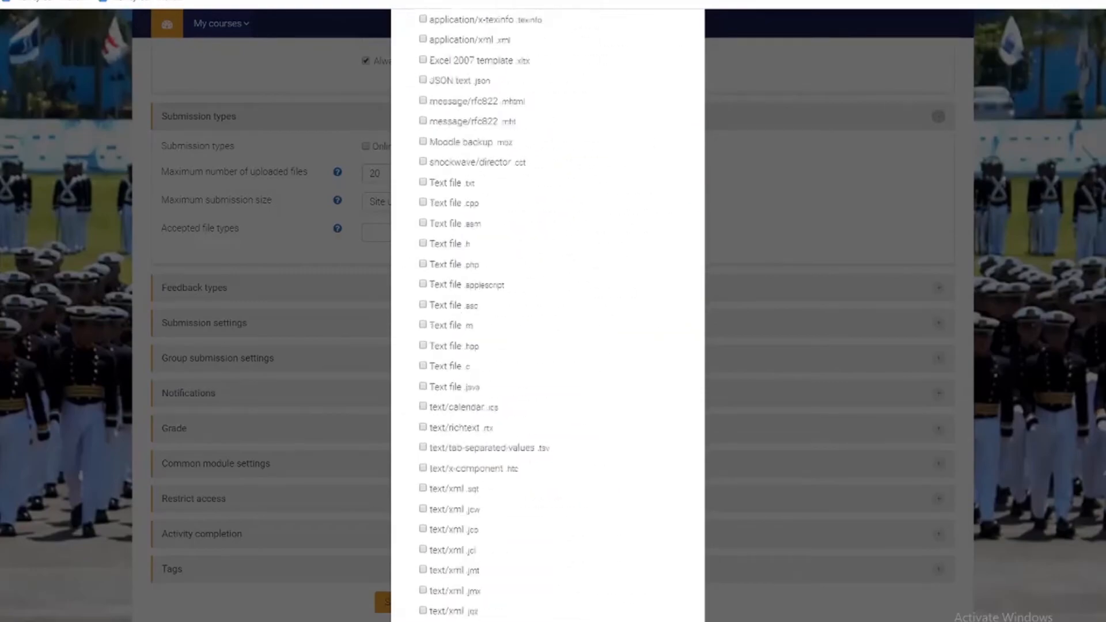
pyautogui.click(572, 591)
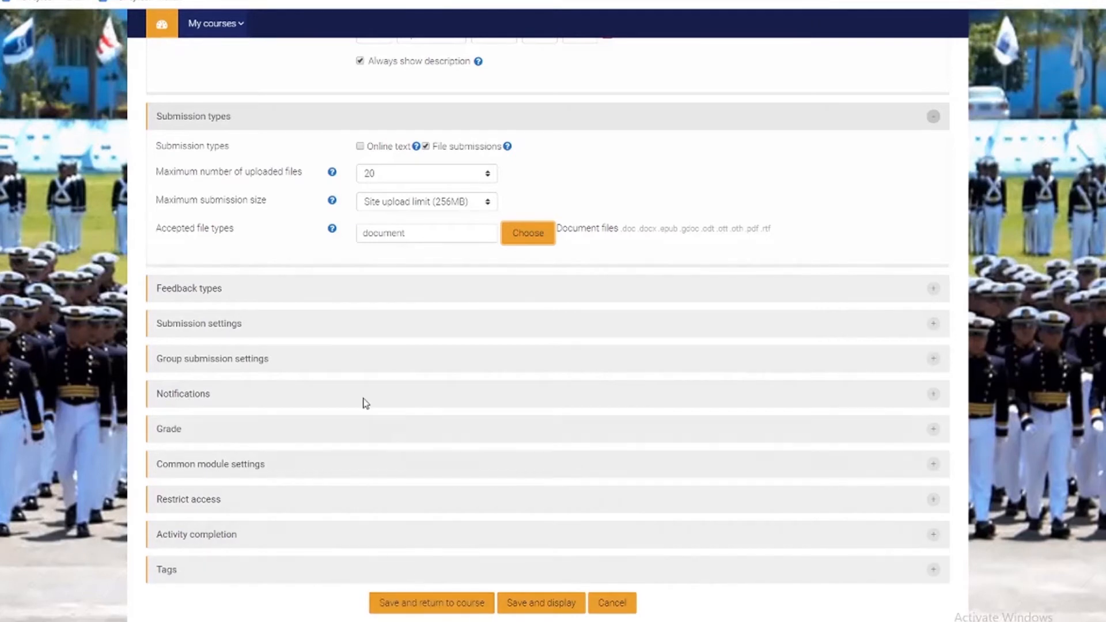
# - Expand the assignment's Feedback types and Submission settings sections and review their options
pyautogui.click(349, 297)
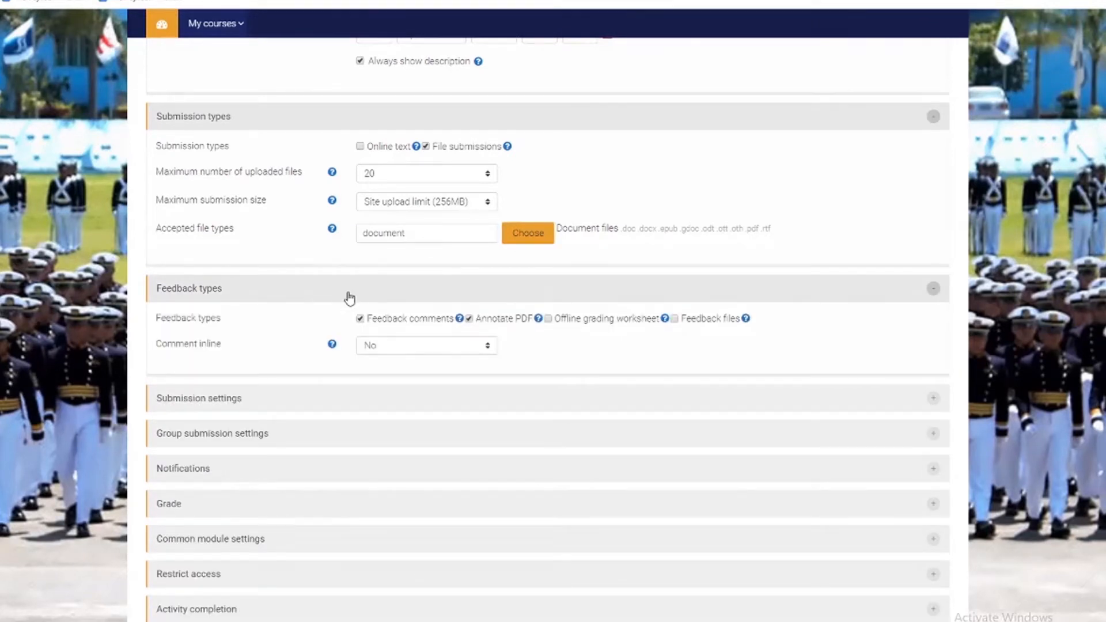
pyautogui.click(326, 398)
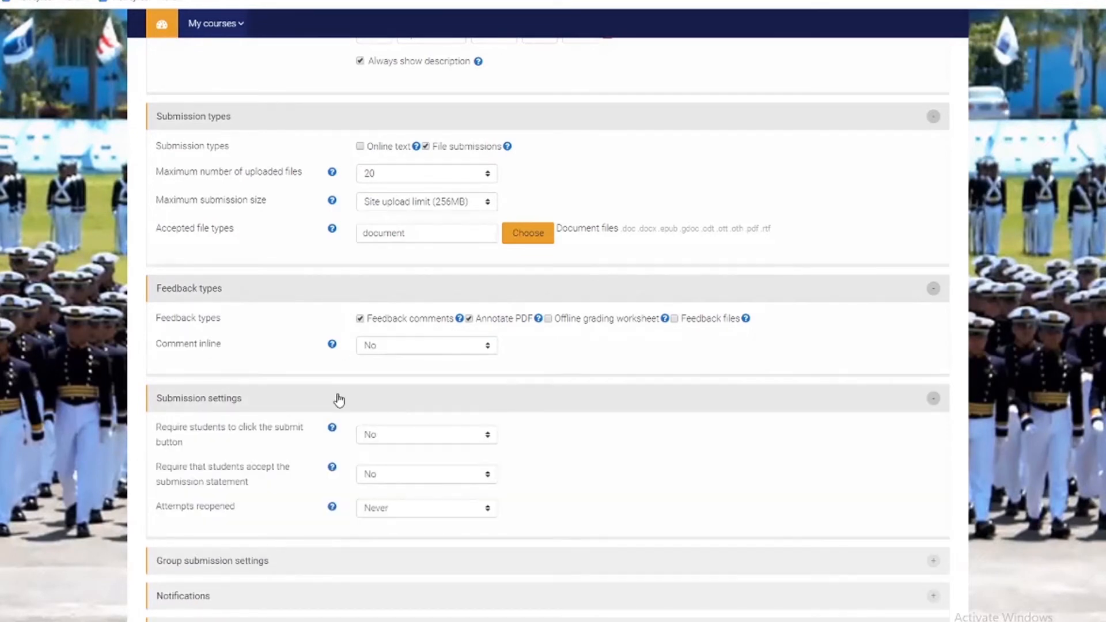
pyautogui.scroll(-1, 340, 393)
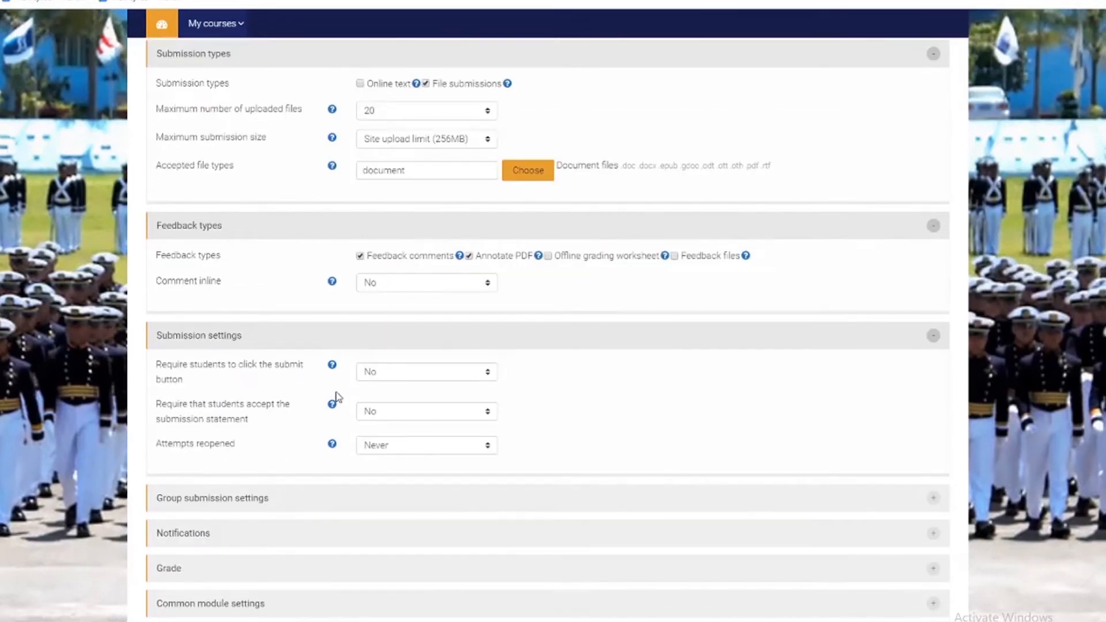
pyautogui.scroll(-1, 340, 393)
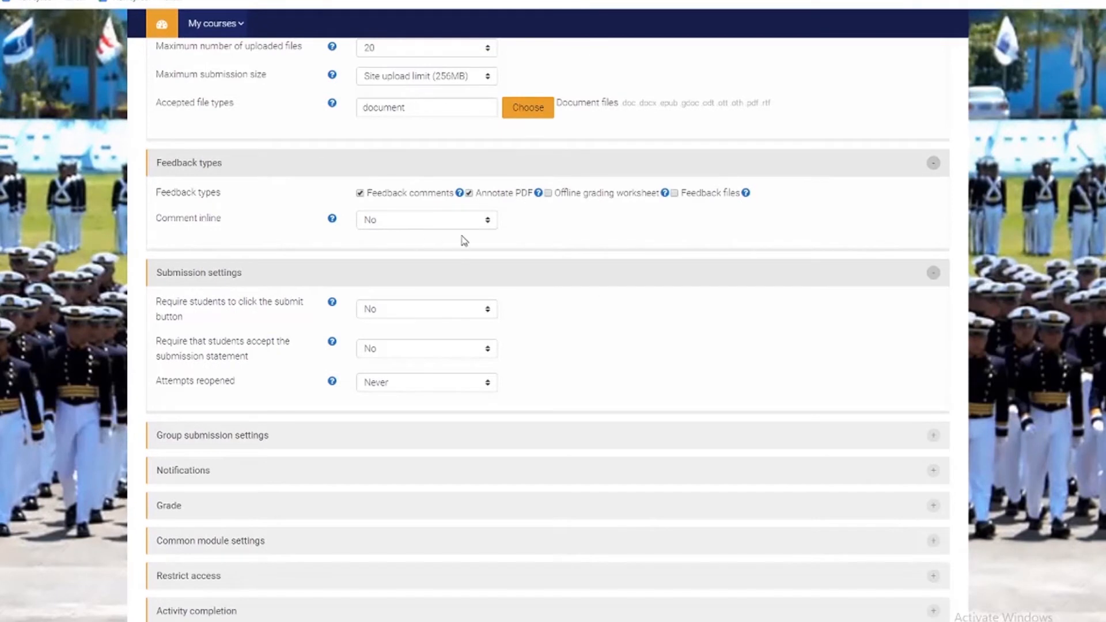
pyautogui.scroll(-1, 465, 248)
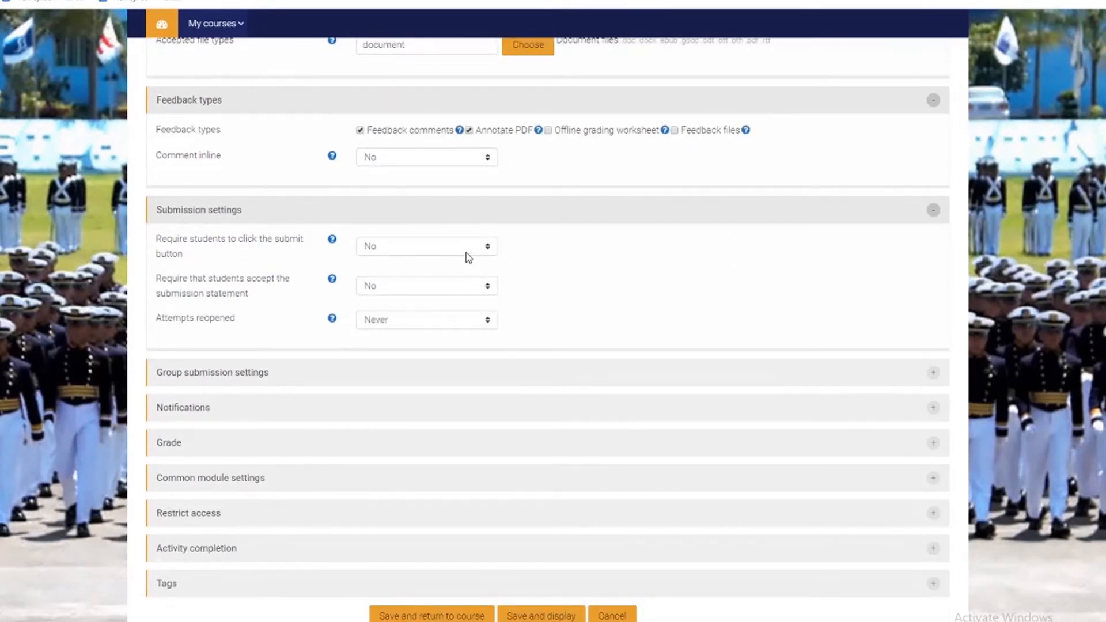
# - Require students to click the submit button, and check the choices for the submission statement and reopened attempts
pyautogui.click(467, 252)
pyautogui.click(468, 252)
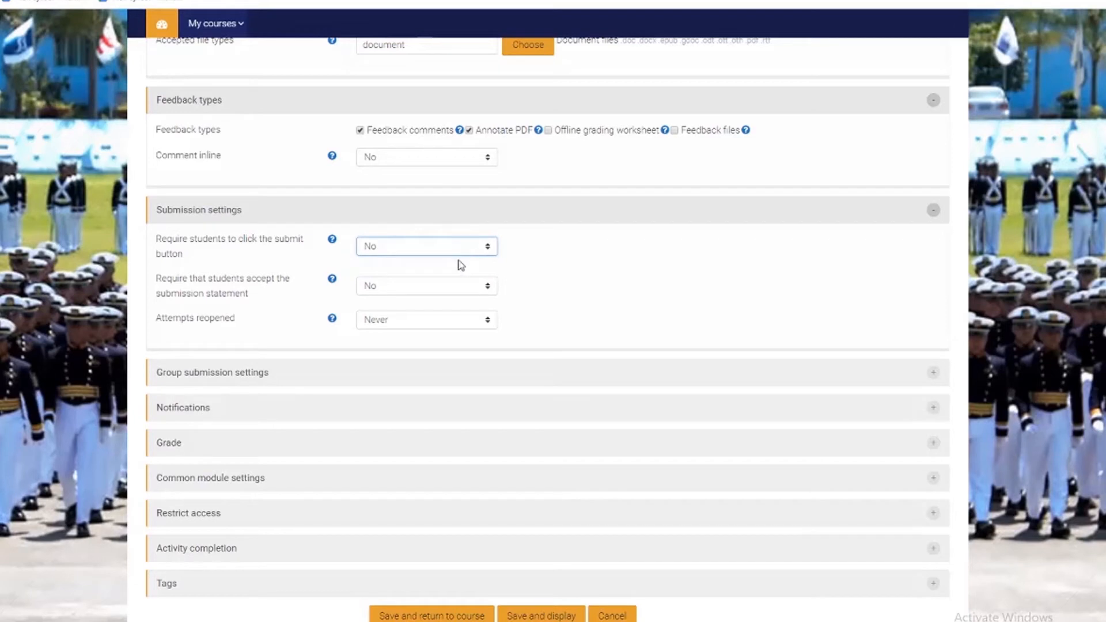
pyautogui.click(393, 249)
pyautogui.click(402, 275)
pyautogui.click(402, 286)
pyautogui.click(397, 299)
pyautogui.click(398, 321)
pyautogui.click(403, 335)
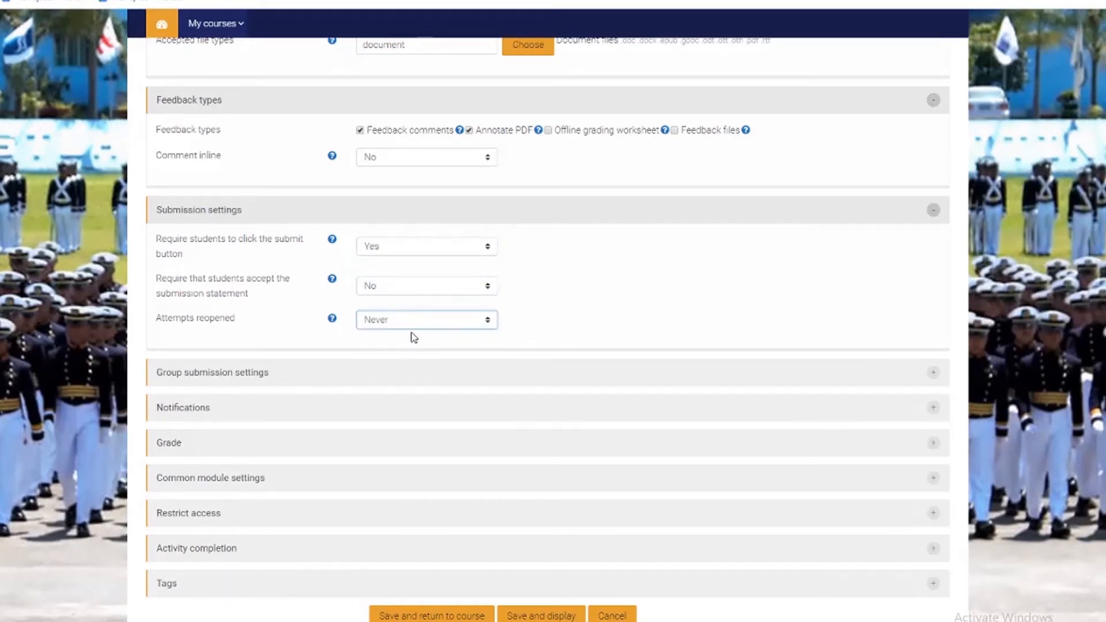
# - Expand the Group submission settings and Notifications sections and review their options
pyautogui.scroll(-1, 426, 328)
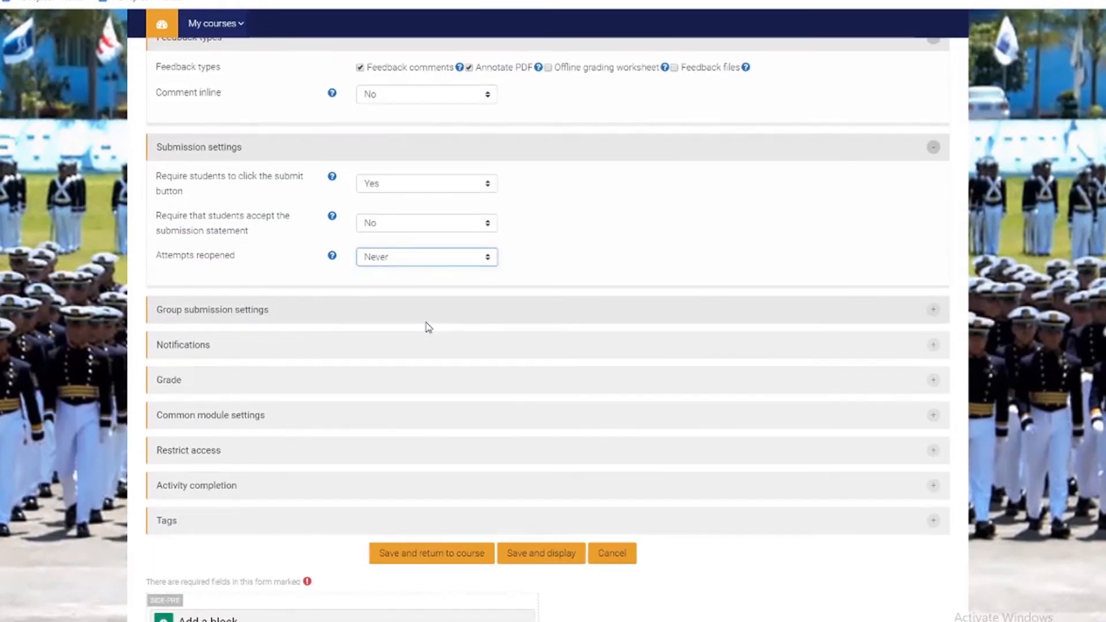
pyautogui.scroll(-1, 425, 324)
pyautogui.click(386, 249)
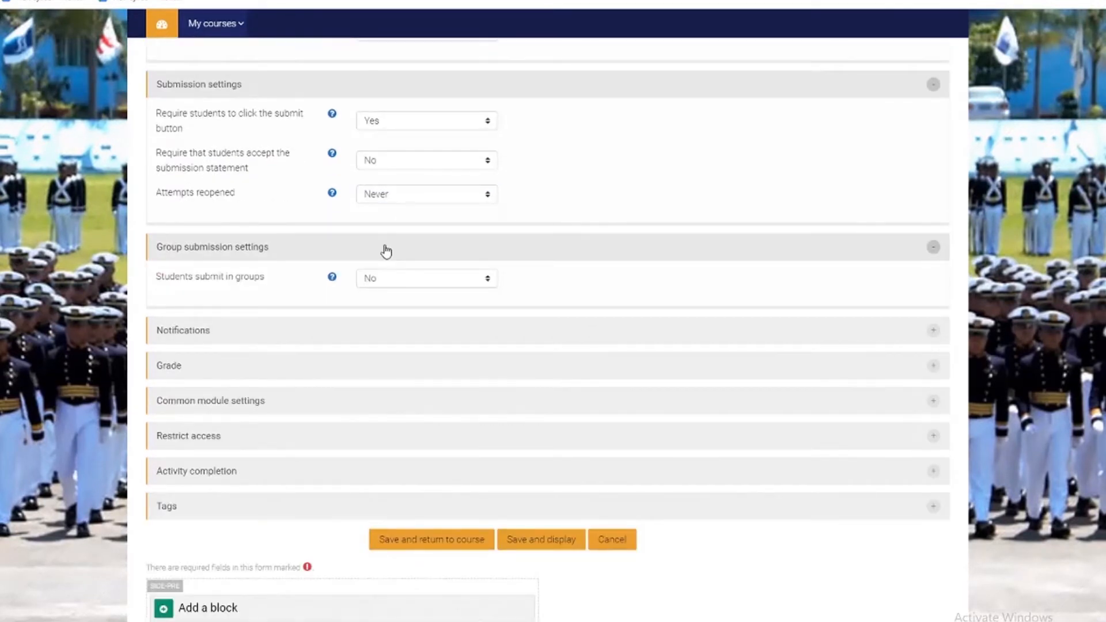
pyautogui.click(416, 283)
pyautogui.click(419, 293)
pyautogui.click(389, 334)
pyautogui.scroll(-1, 396, 348)
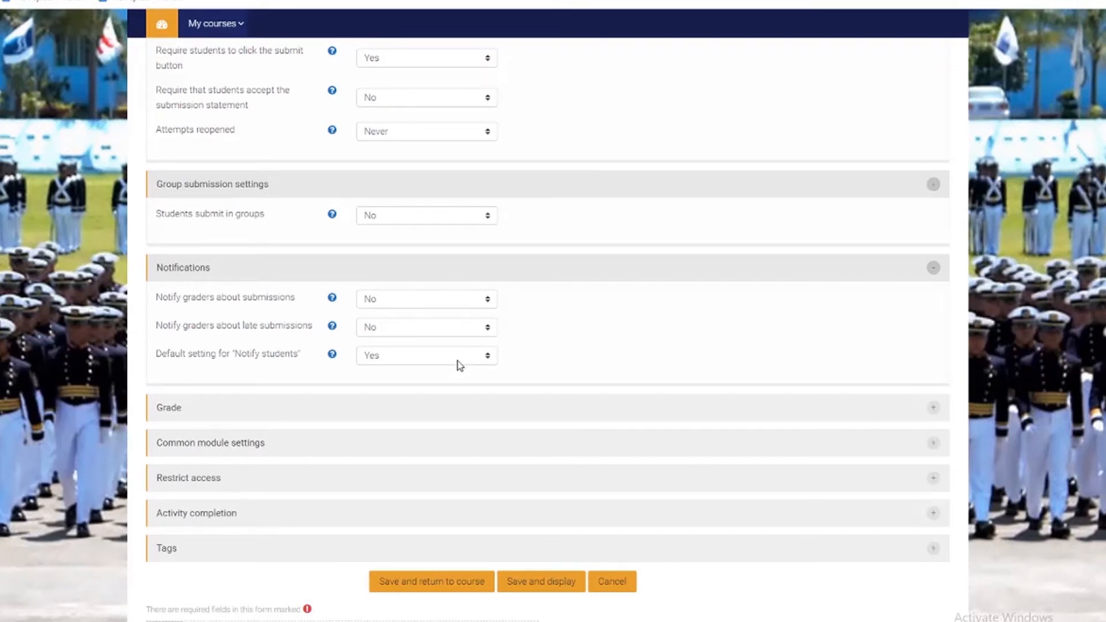
pyautogui.scroll(-1, 458, 354)
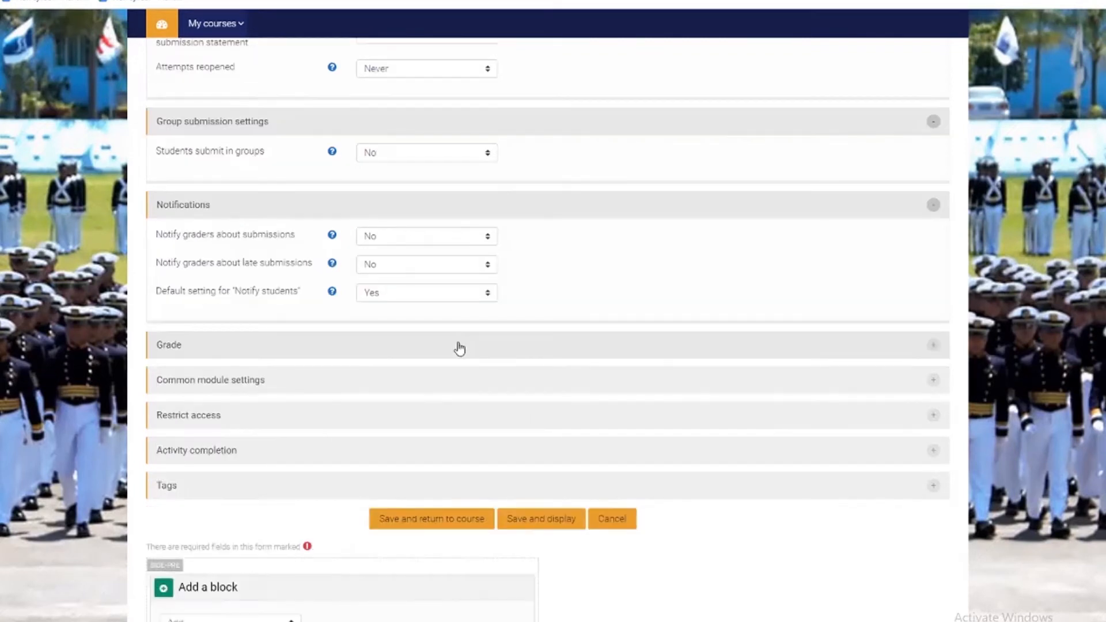
# - Set the assignment's grade type to Point with a maximum grade of 100
pyautogui.click(457, 347)
pyautogui.scroll(-3, 447, 392)
pyautogui.scroll(-1, 450, 421)
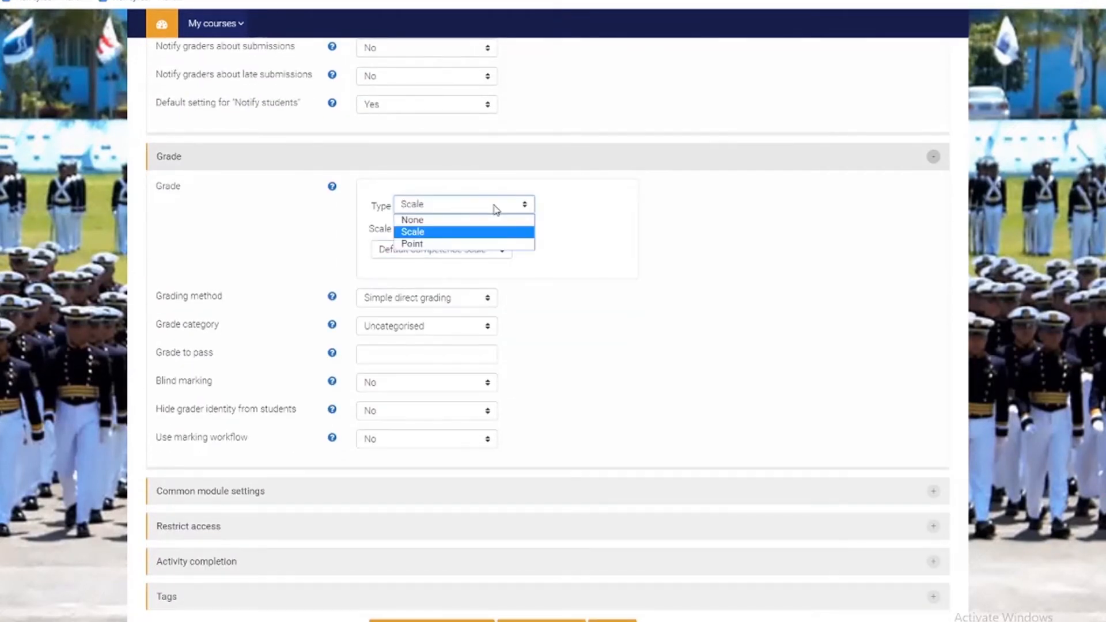
pyautogui.click(467, 245)
pyautogui.click(432, 267)
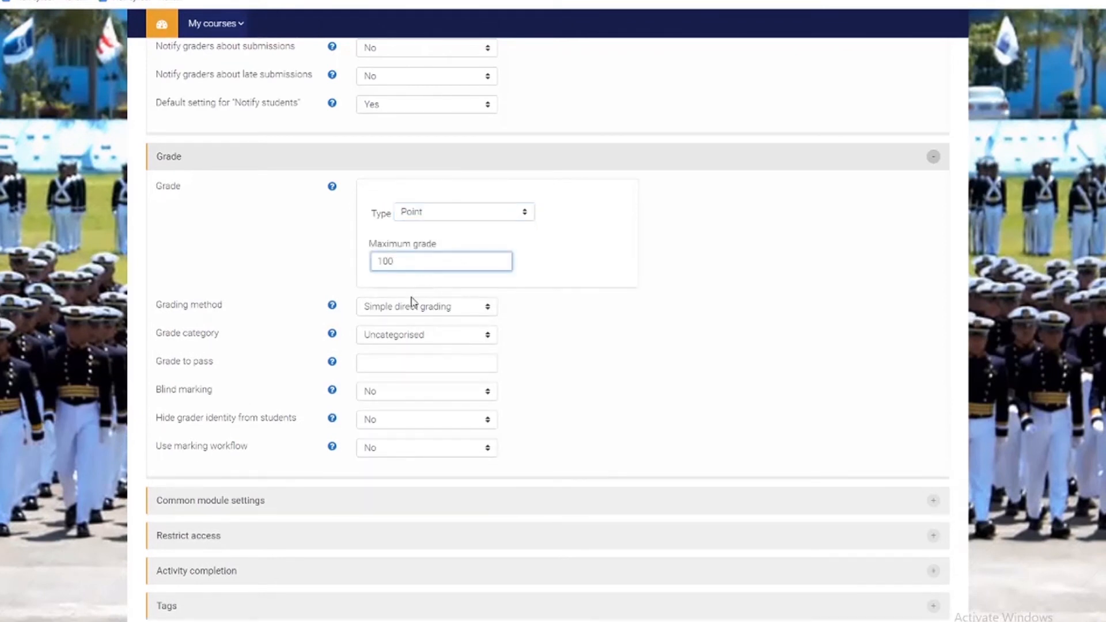
# - Review the choices for grading method, grade category, blind marking, hiding grader identity and marking workflow
pyautogui.click(400, 308)
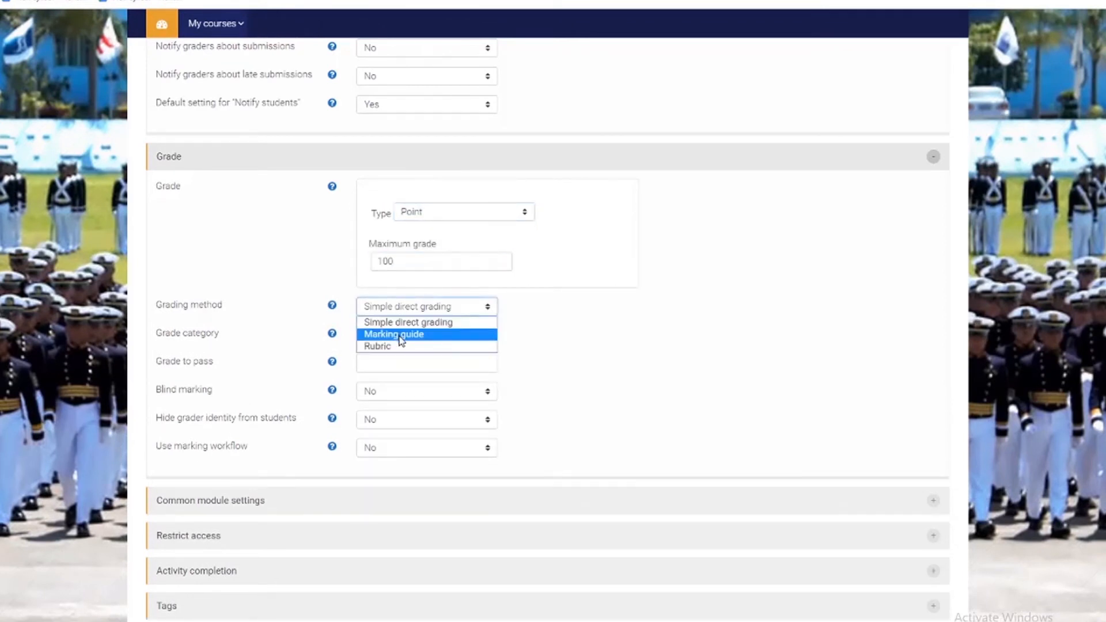
pyautogui.click(582, 340)
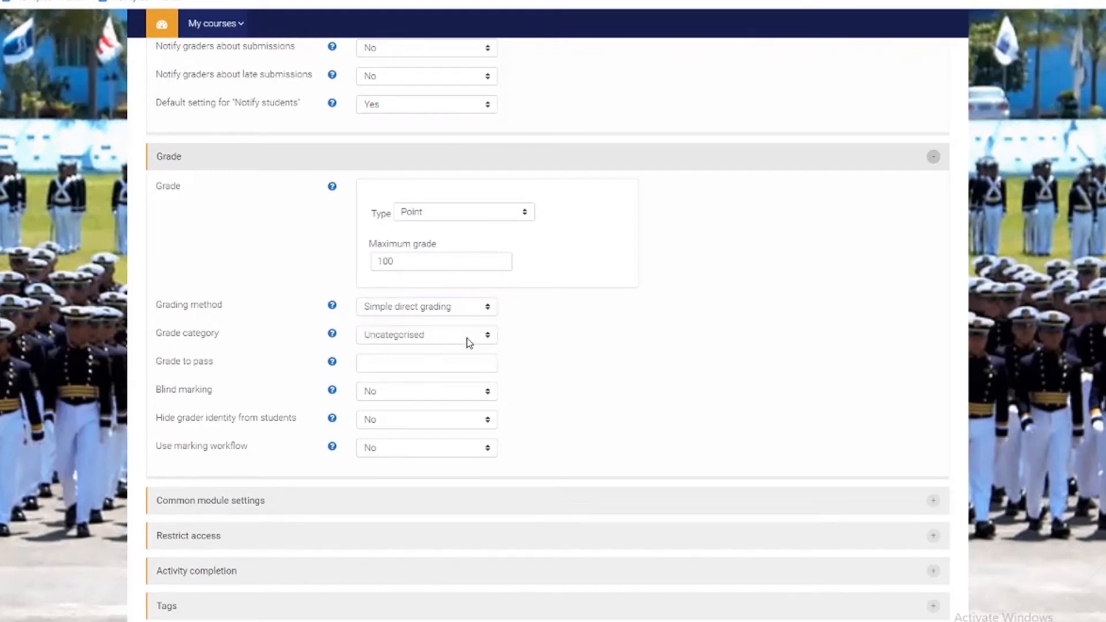
pyautogui.click(467, 338)
pyautogui.click(467, 338)
pyautogui.click(425, 393)
pyautogui.click(421, 403)
pyautogui.scroll(-1, 420, 401)
pyautogui.click(392, 362)
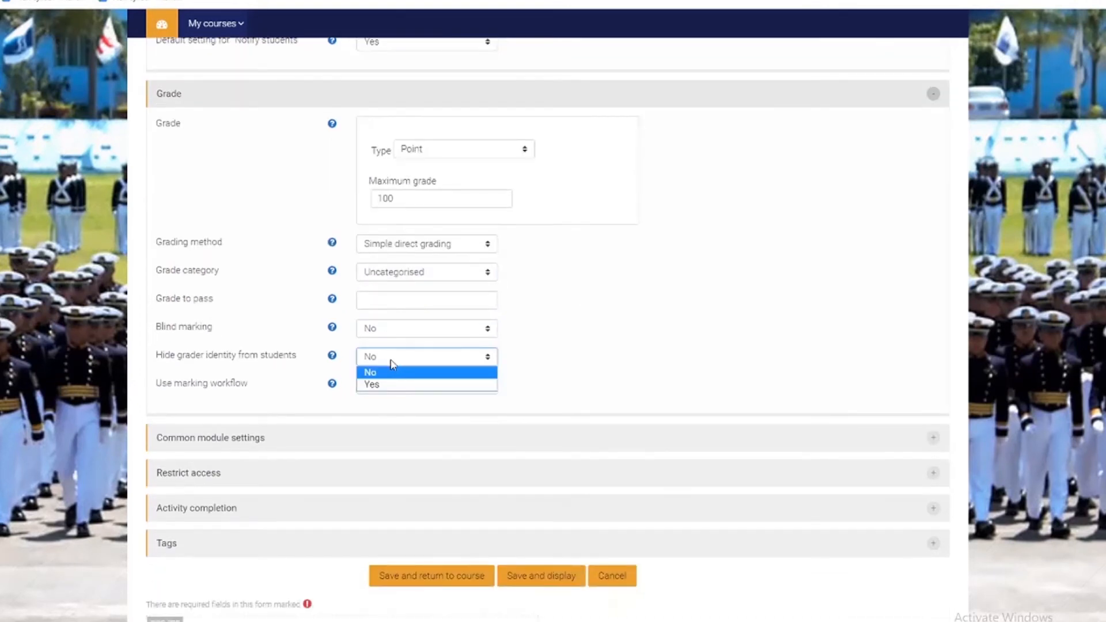
pyautogui.scroll(-1, 392, 364)
pyautogui.click(423, 329)
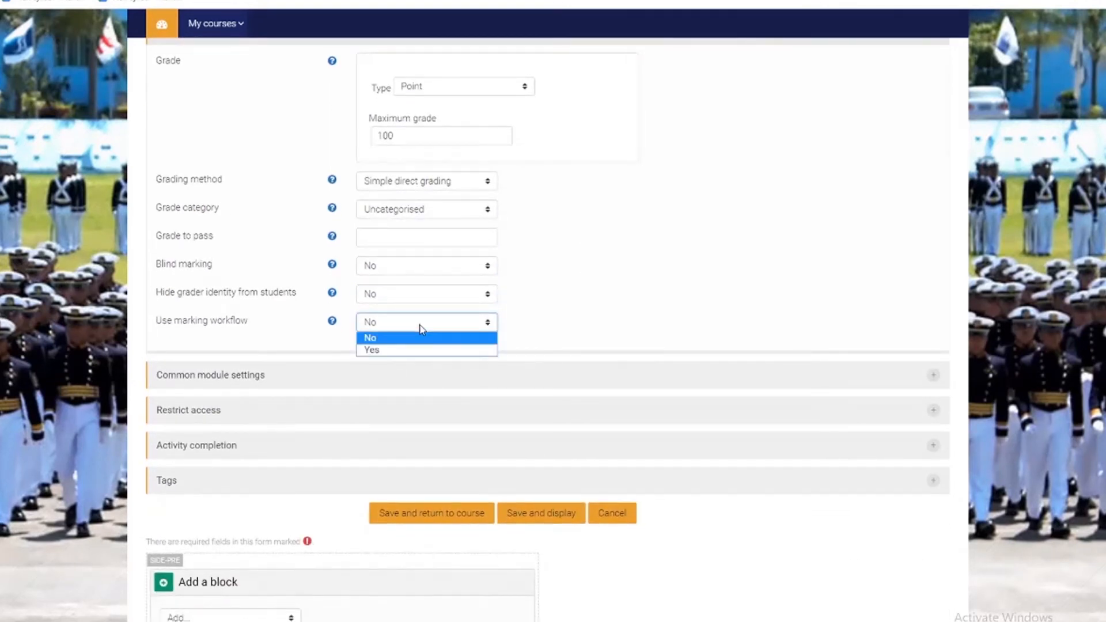
pyautogui.click(423, 332)
# - Expand the Common module settings section and review the availability, ID number and group mode options
pyautogui.scroll(-2, 420, 336)
pyautogui.click(381, 321)
pyautogui.scroll(-1, 384, 314)
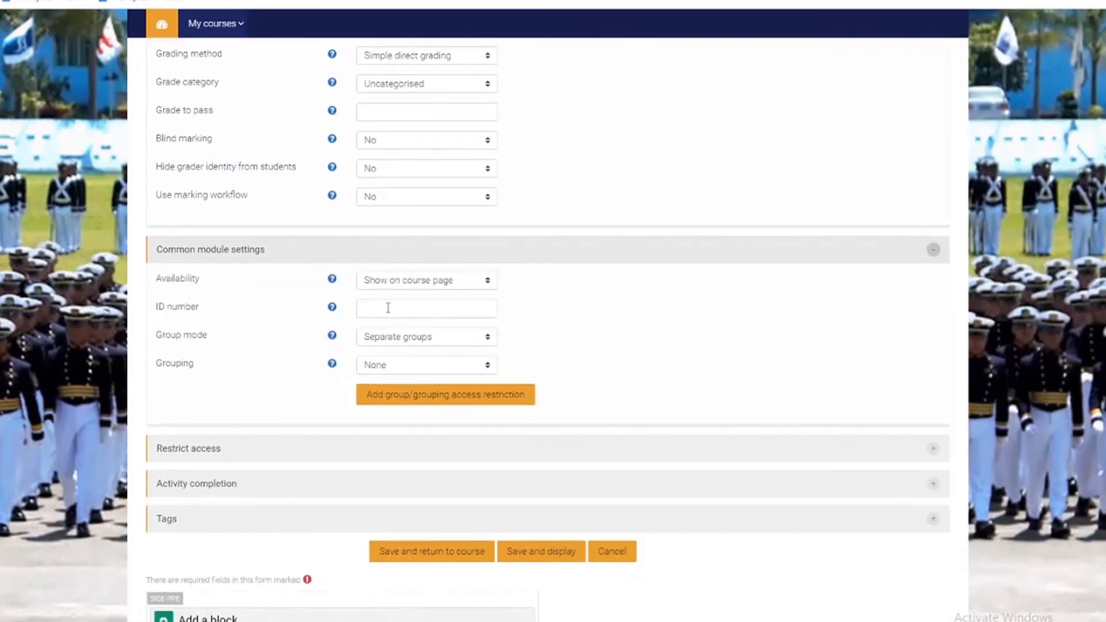
pyautogui.click(411, 282)
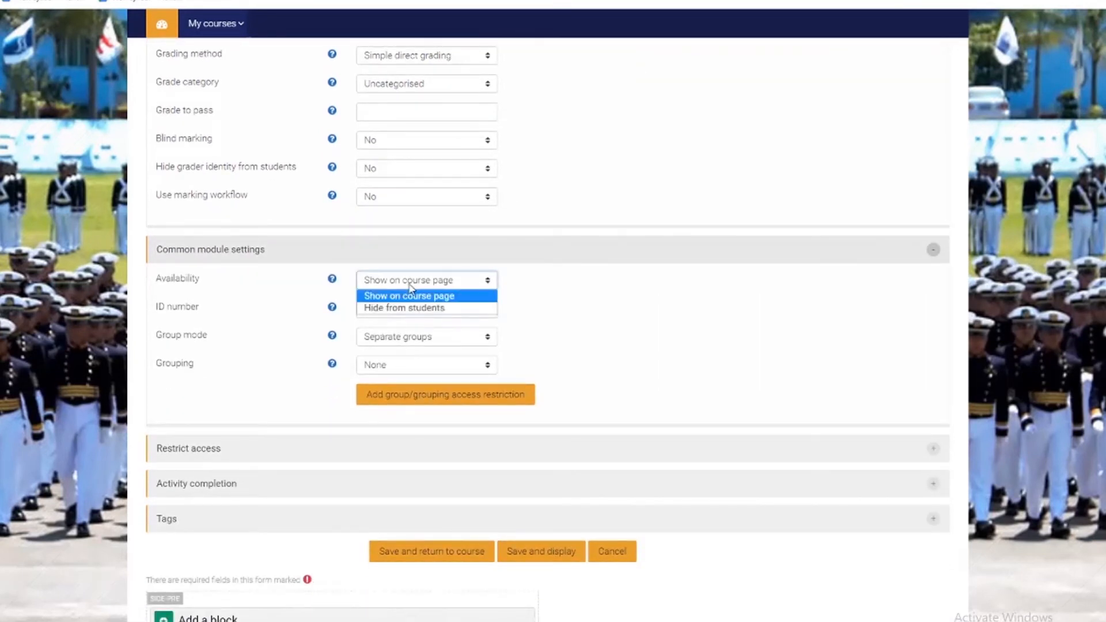
pyautogui.click(410, 285)
pyautogui.click(386, 308)
pyautogui.click(412, 340)
pyautogui.click(412, 360)
pyautogui.scroll(-1, 427, 288)
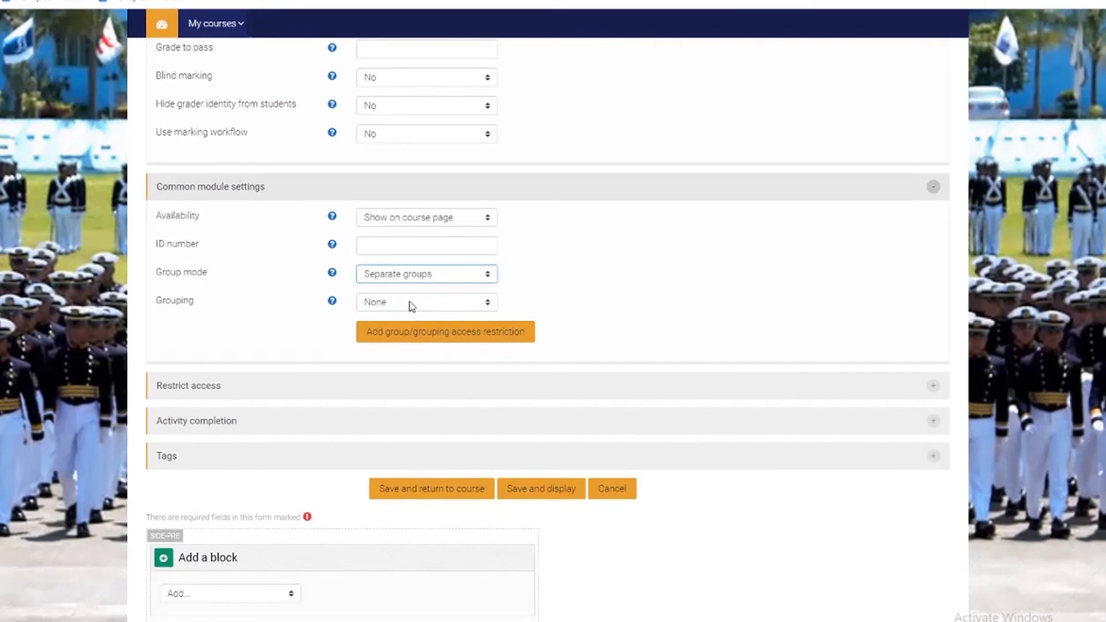
# - Expand the Restrict access section and add an Activity completion restriction to the assignment
pyautogui.click(349, 386)
pyautogui.scroll(-1, 369, 398)
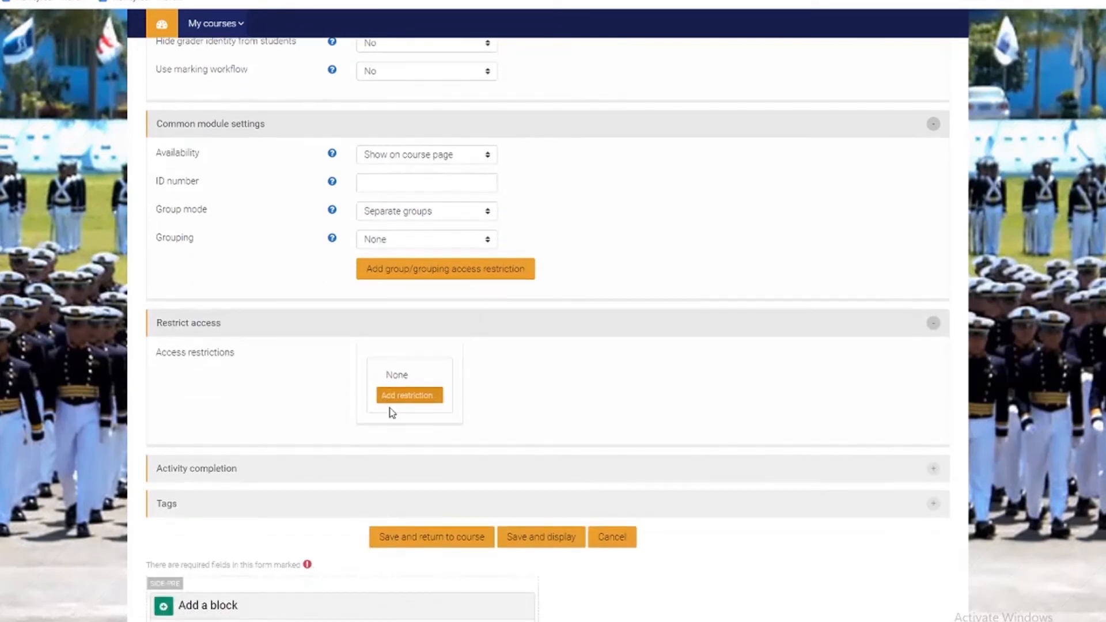
pyautogui.scroll(-1, 293, 429)
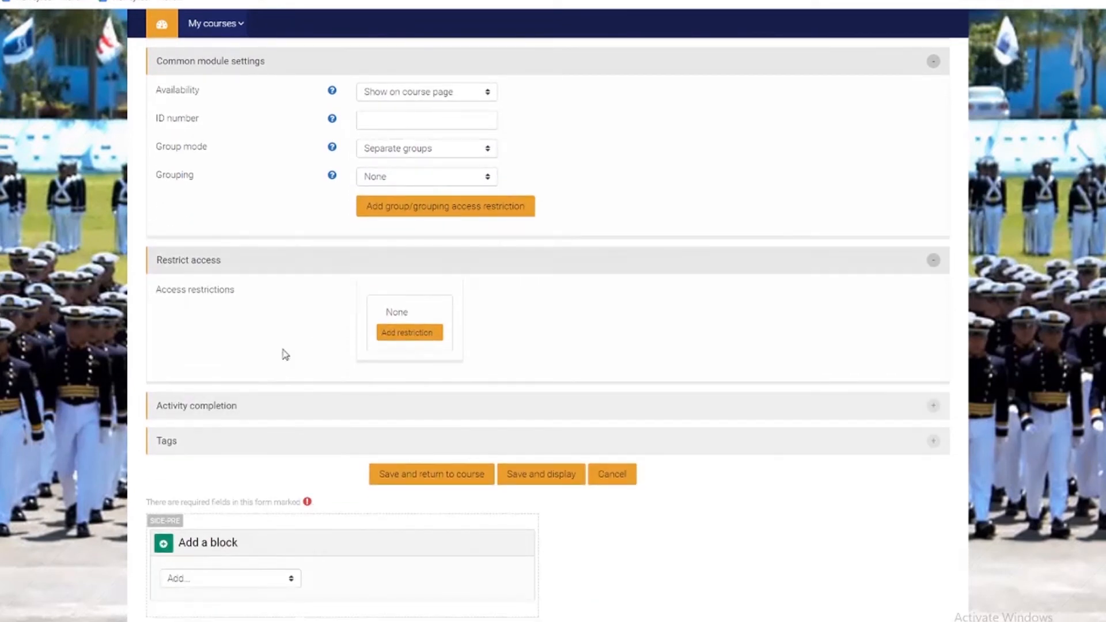
pyautogui.click(399, 337)
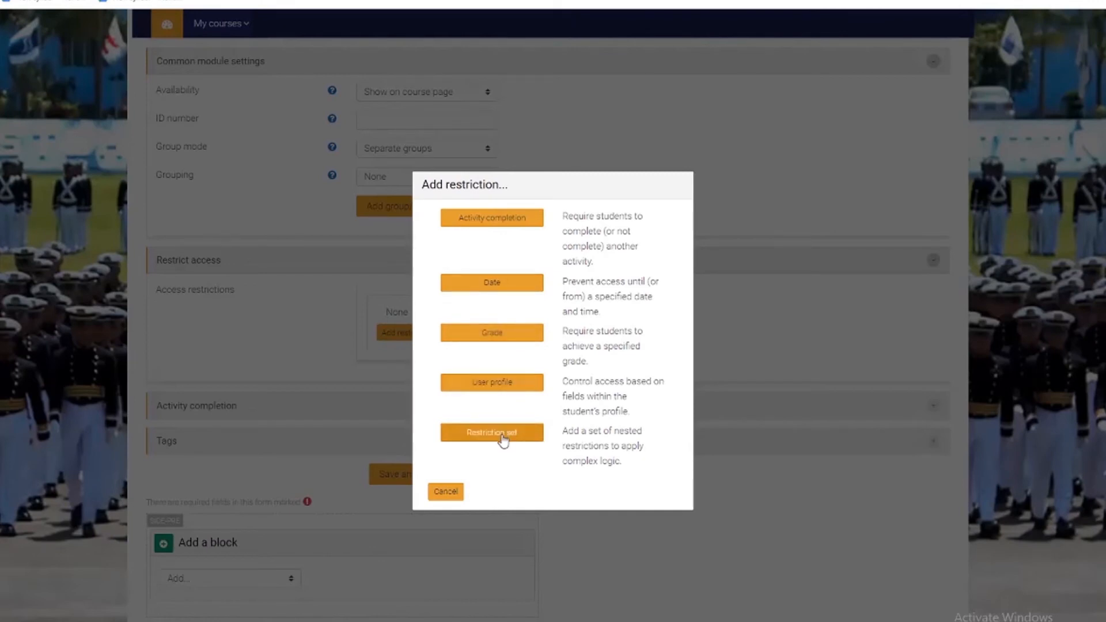
pyautogui.scroll(-1, 419, 278)
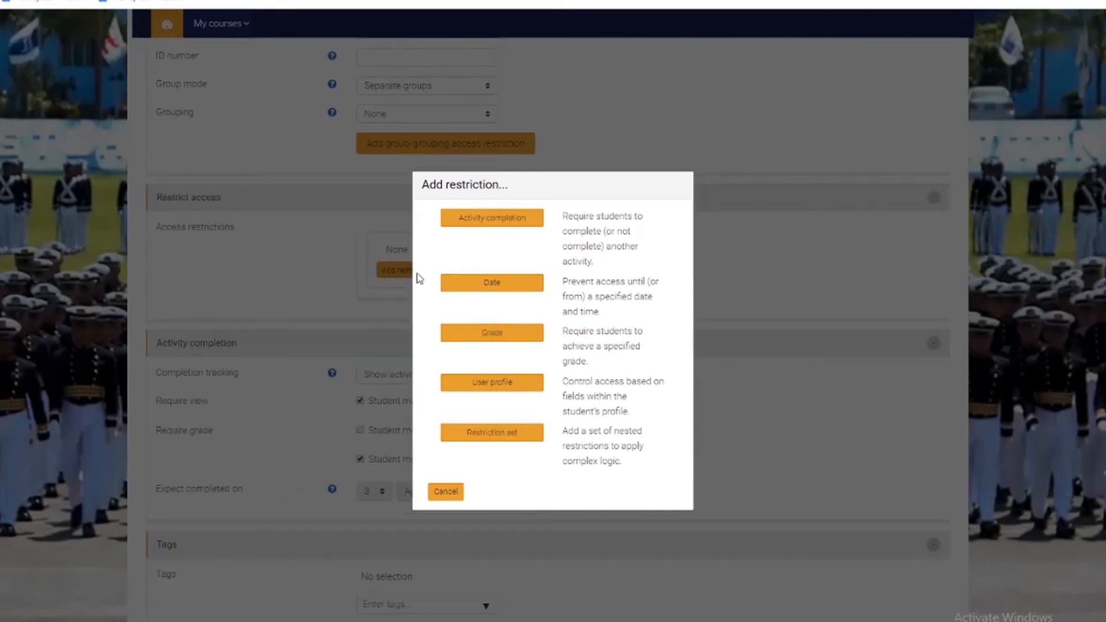
pyautogui.click(470, 225)
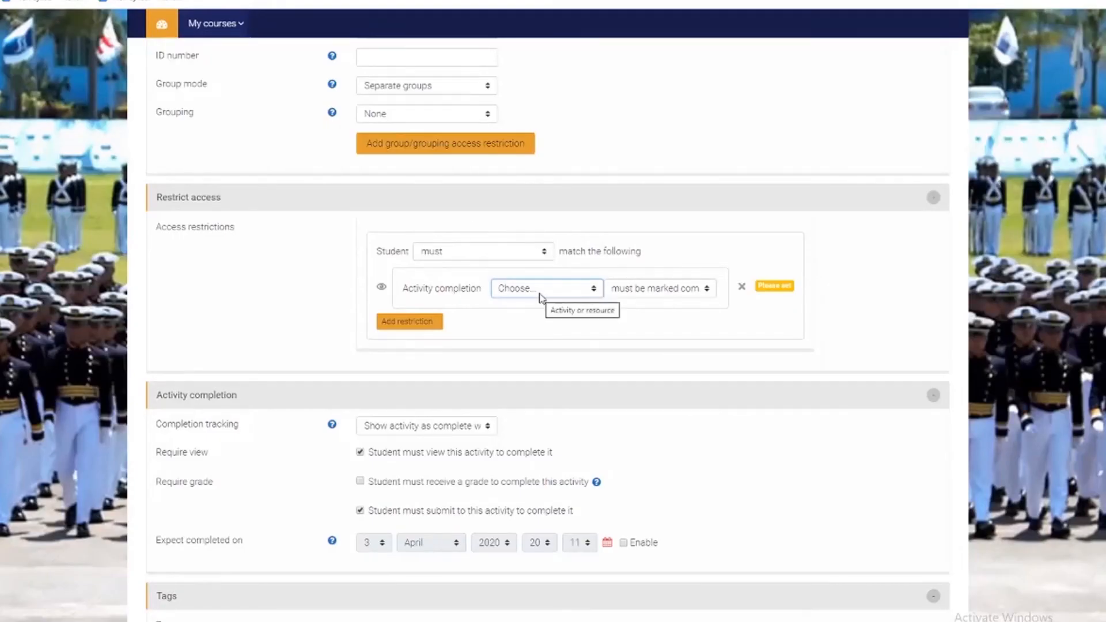
# - Set the restriction so students must have MACH 1 Topic 1 marked complete, and save the assignment and return to the course
pyautogui.click(544, 254)
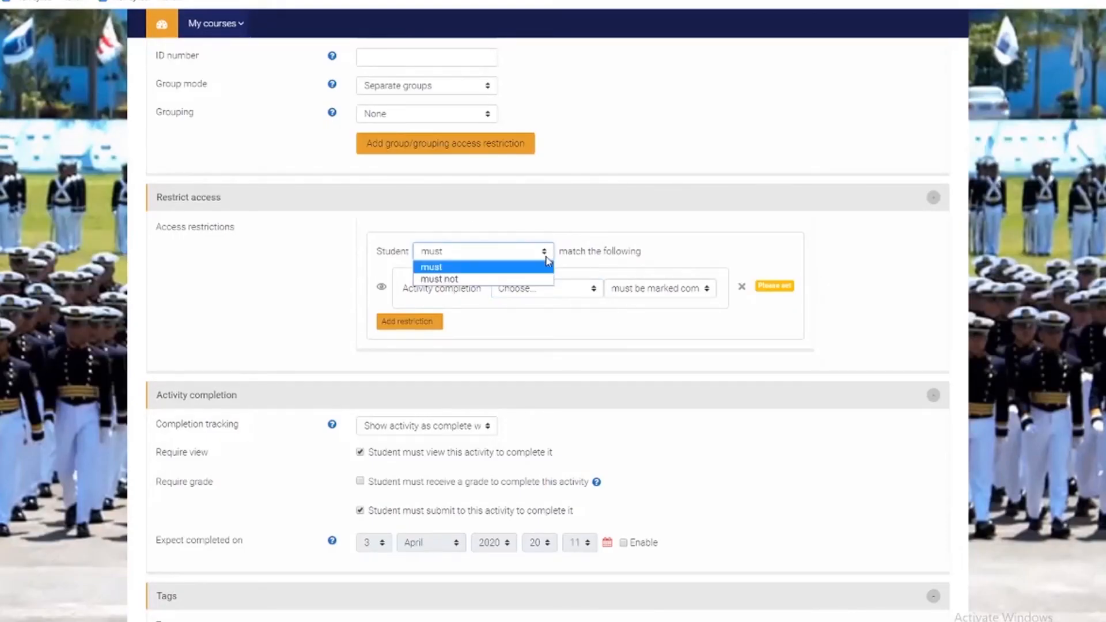
pyautogui.click(547, 267)
pyautogui.click(554, 287)
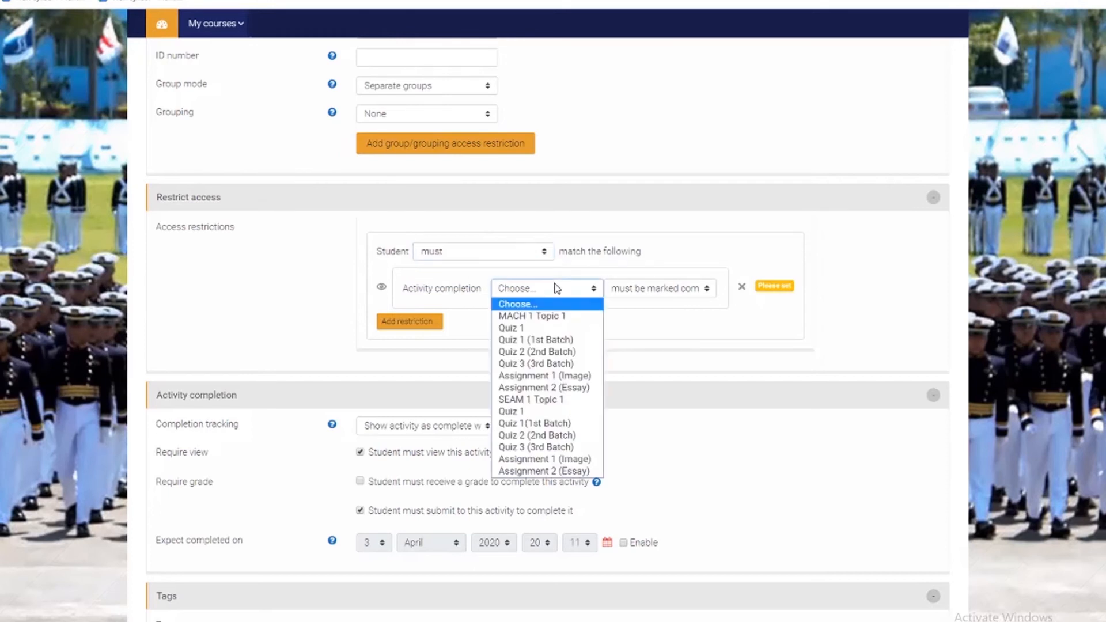
pyautogui.click(545, 325)
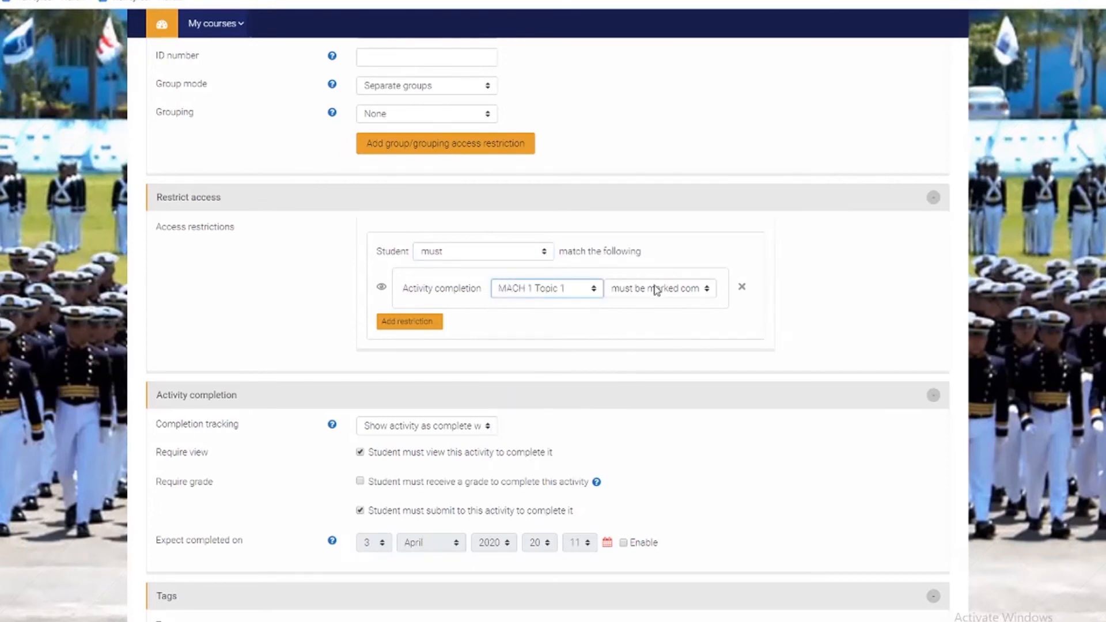
pyautogui.click(655, 289)
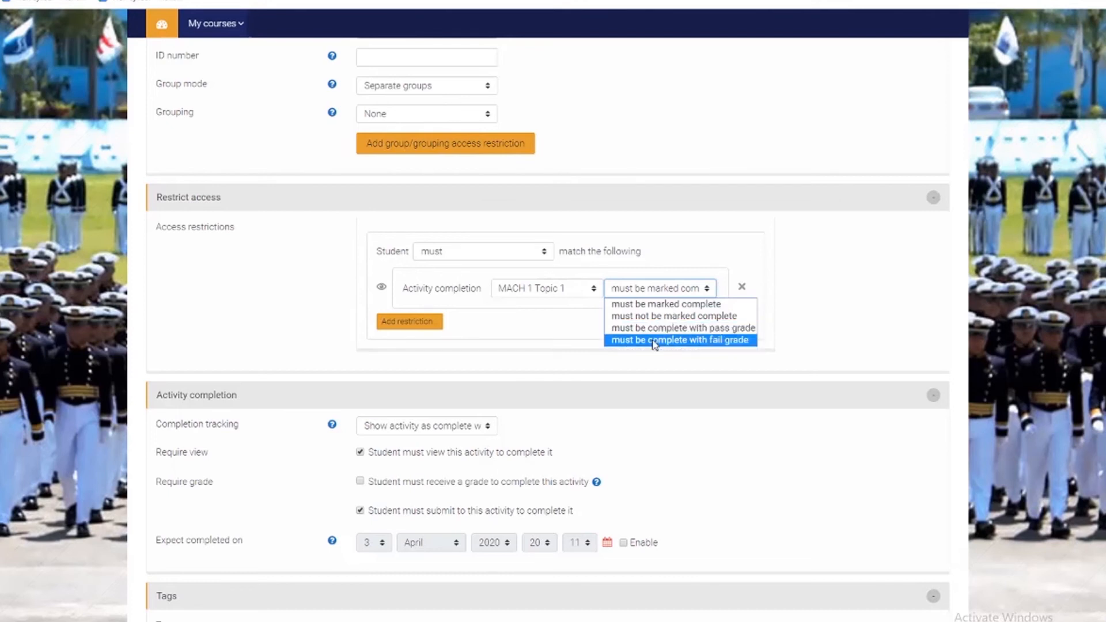
pyautogui.click(660, 304)
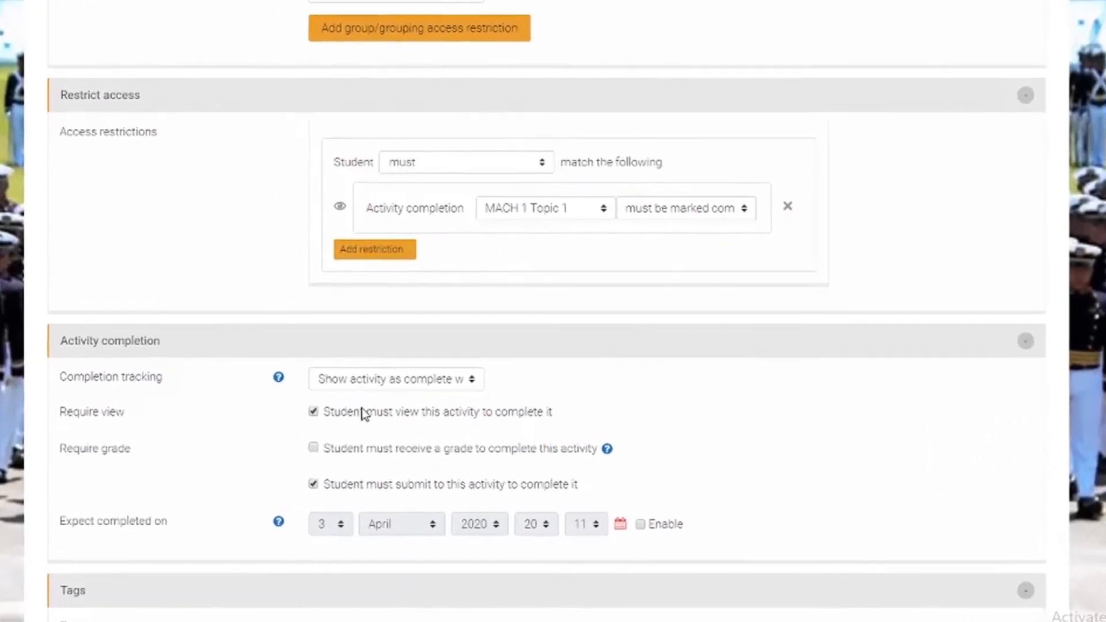
pyautogui.scroll(-3, 455, 467)
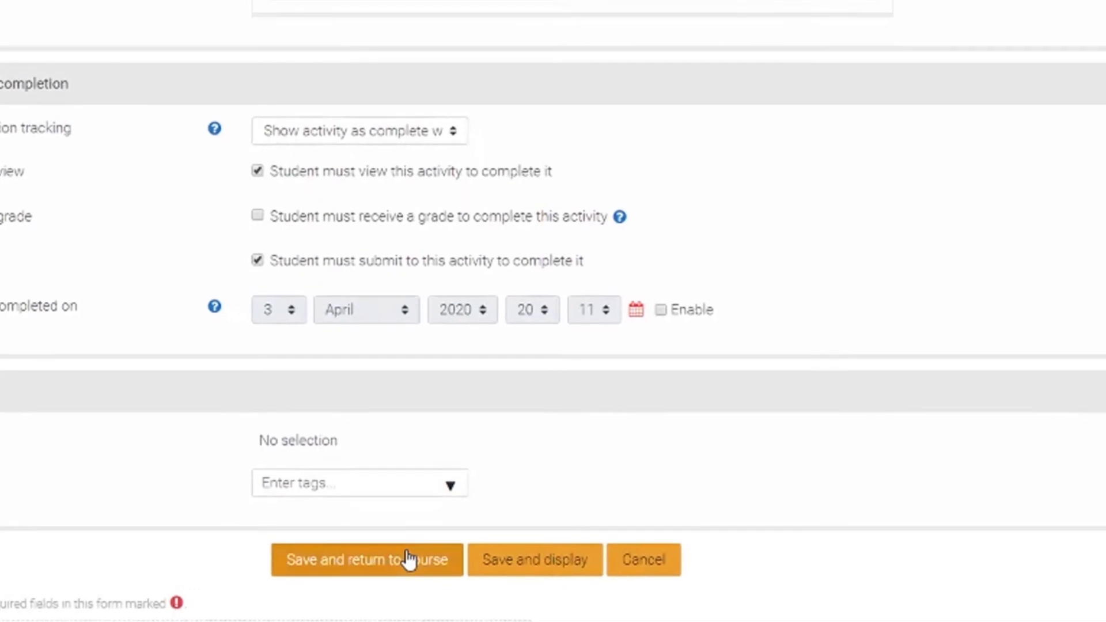
pyautogui.click(402, 565)
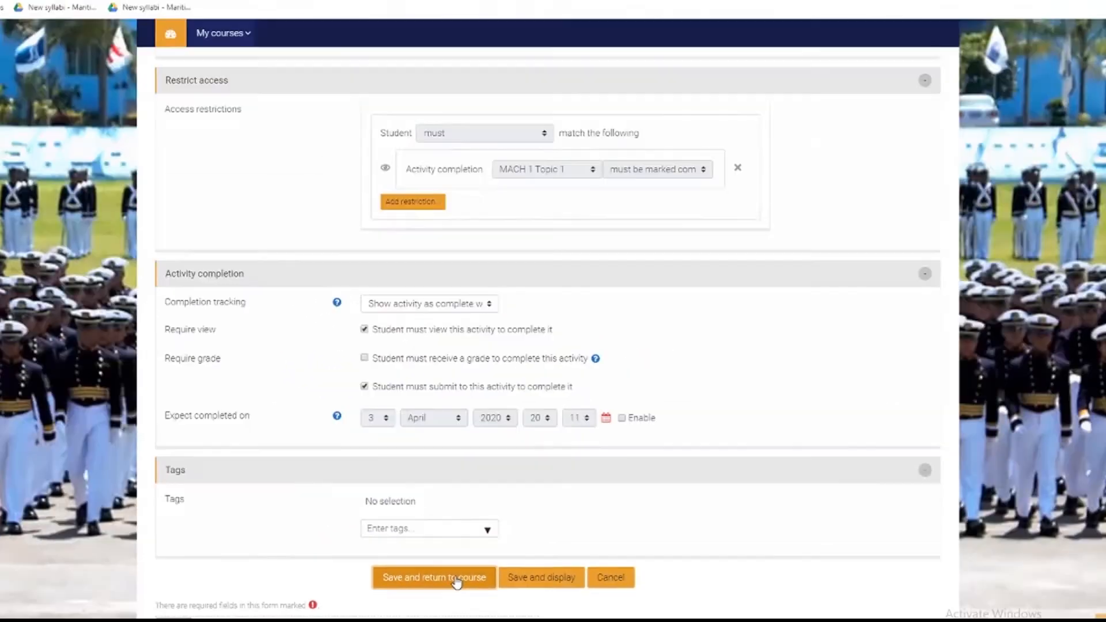